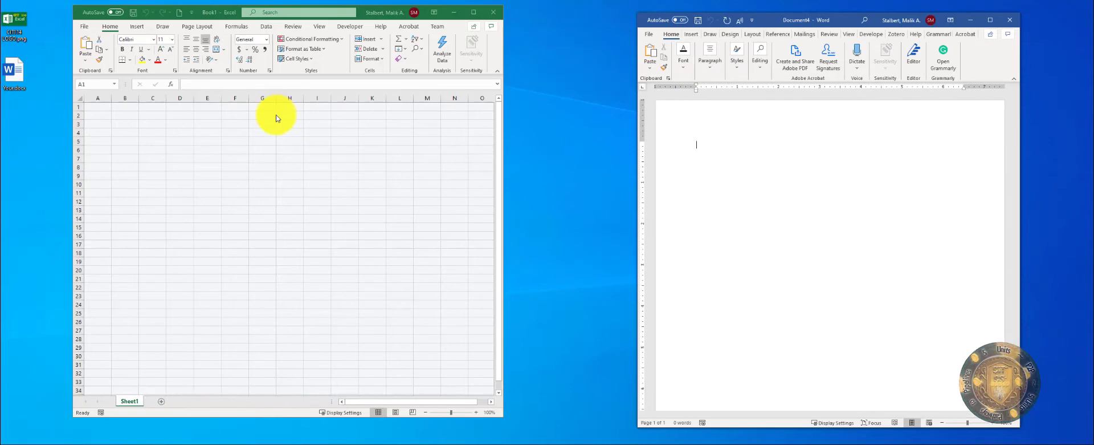
Search the online Word templates for "cards"
{"action": "left_click", "coordinate": [650, 34]}
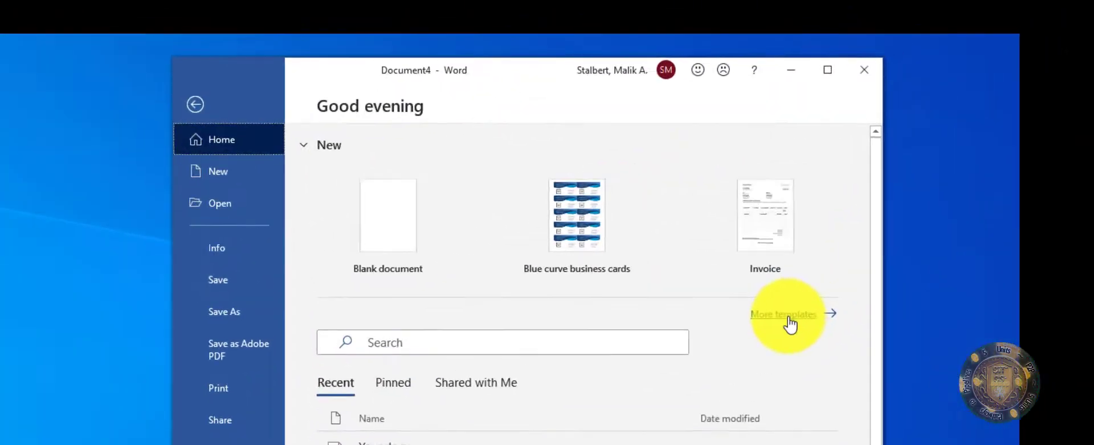
{"action": "left_click", "coordinate": [972, 151]}
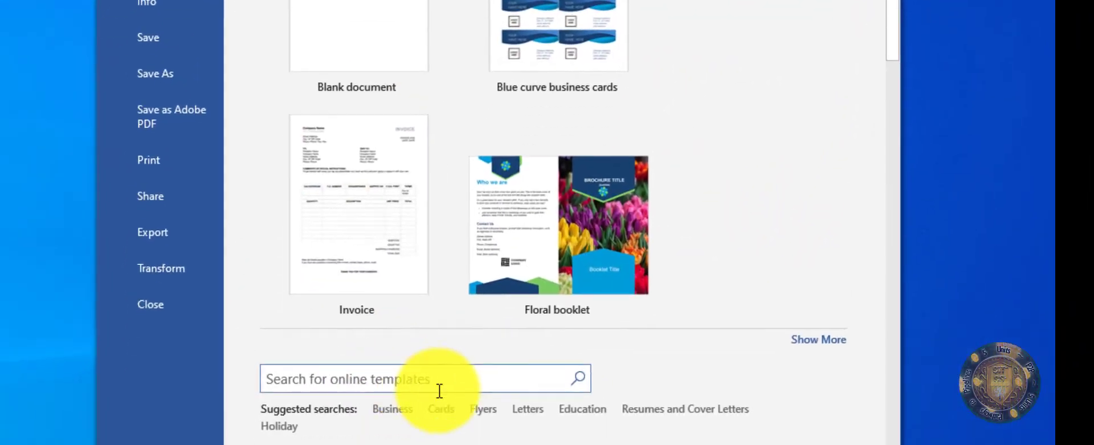
{"action": "left_click", "coordinate": [459, 379]}
{"action": "type", "text": "cards"}
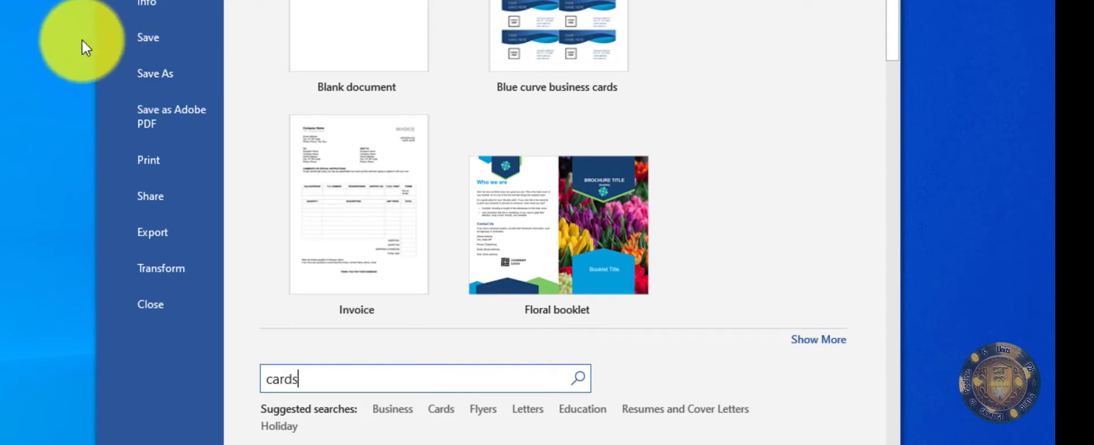
{"action": "key", "text": "Return"}
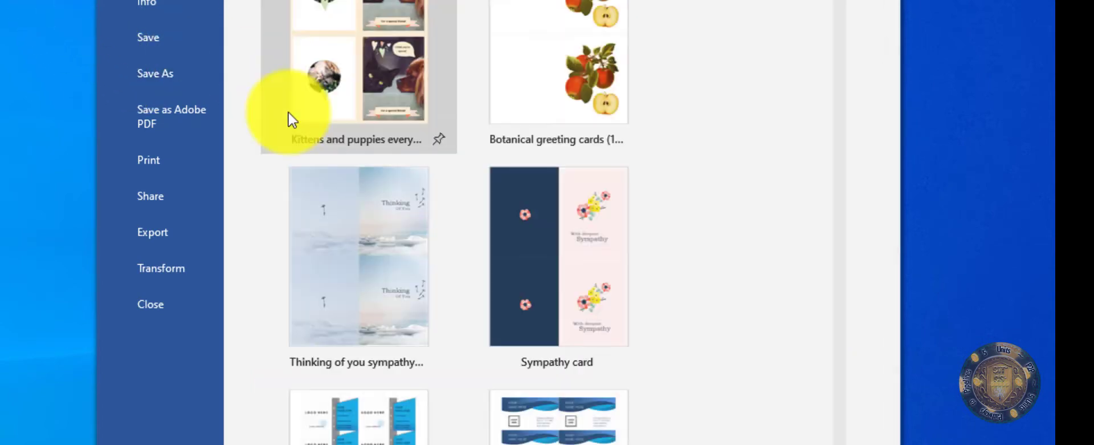
Create a new document from the Blue curve business cards template
{"action": "scroll", "coordinate": [519, 316], "scroll_direction": "down", "scroll_amount": 3}
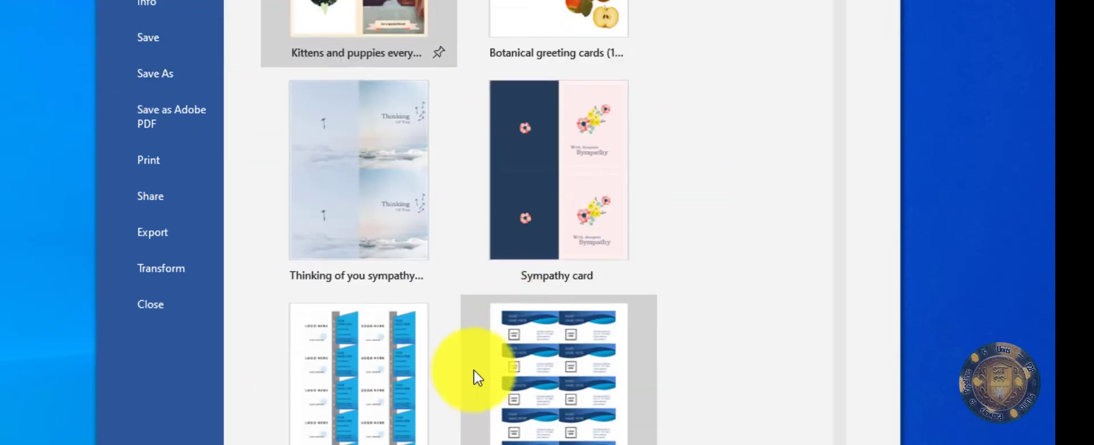
{"action": "scroll", "coordinate": [548, 342], "scroll_direction": "down", "scroll_amount": 1}
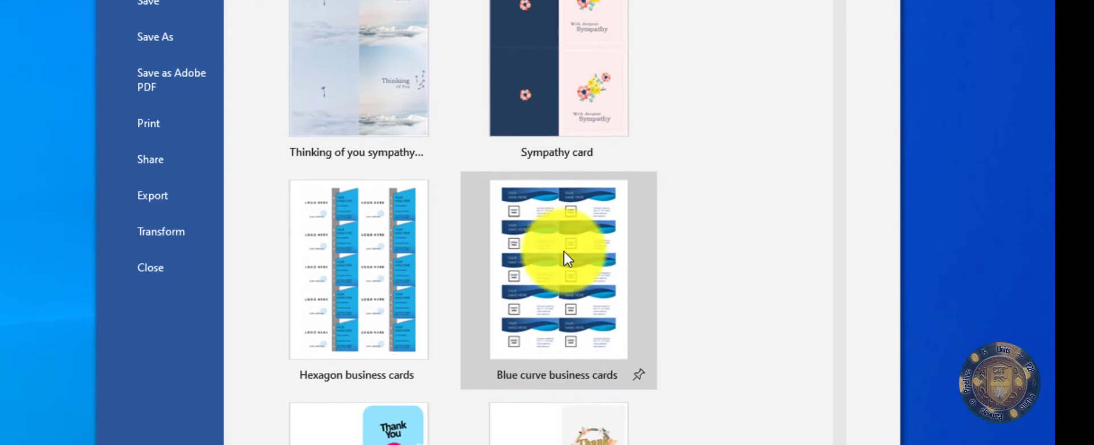
{"action": "left_click", "coordinate": [563, 250]}
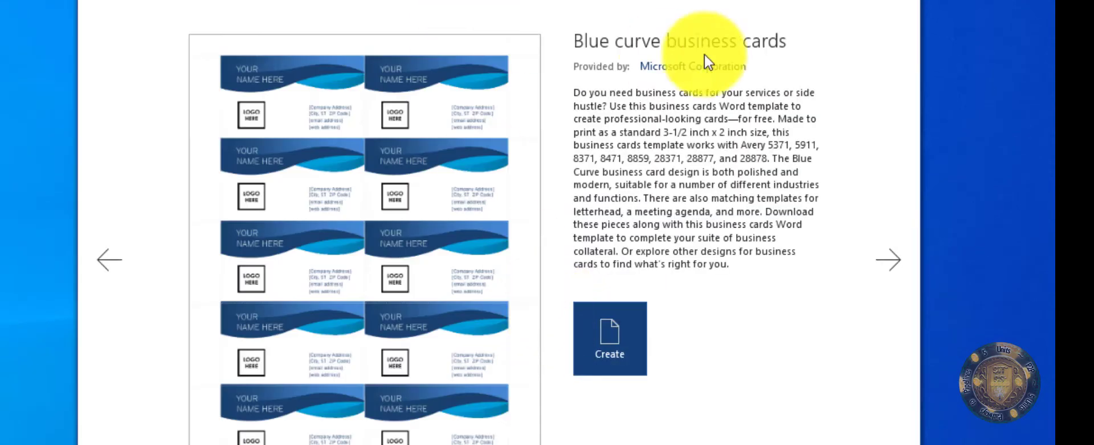
{"action": "left_click", "coordinate": [598, 341]}
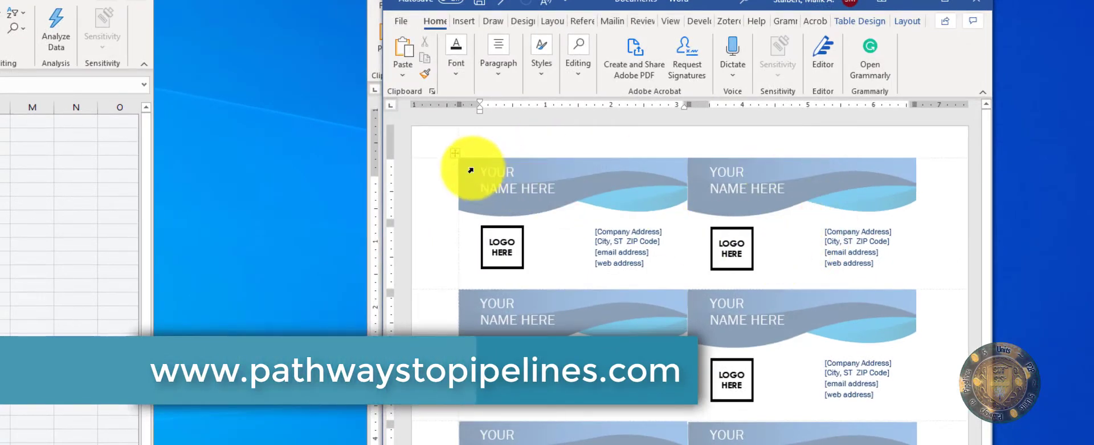
Try copying only the first business card into cell A1 of the Excel workbook, and undo the paste
{"action": "left_click_drag", "start_coordinate": [464, 164], "coordinate": [631, 279]}
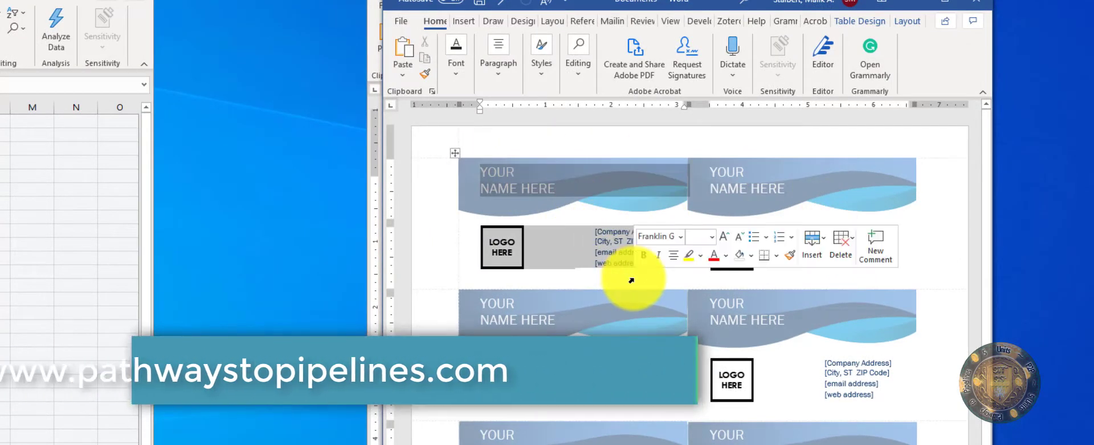
{"action": "key", "text": "ctrl+c"}
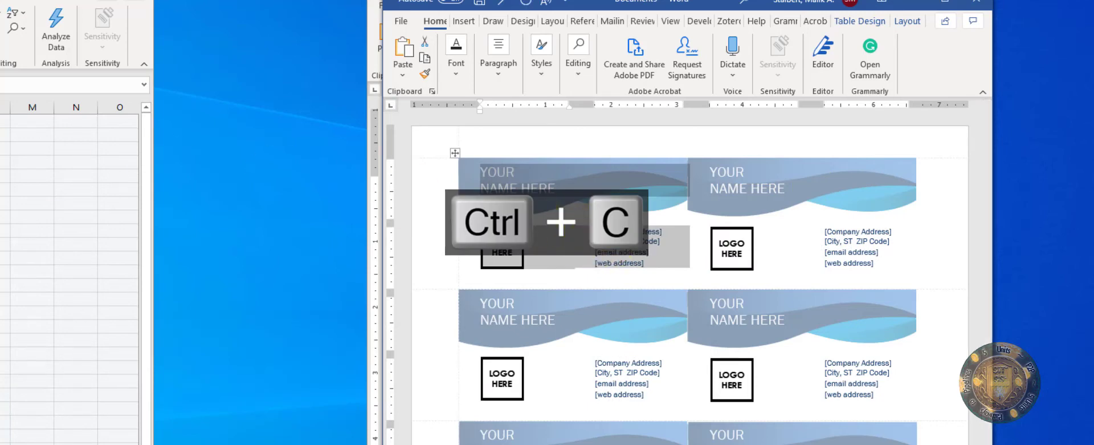
{"action": "left_click", "coordinate": [19, 59]}
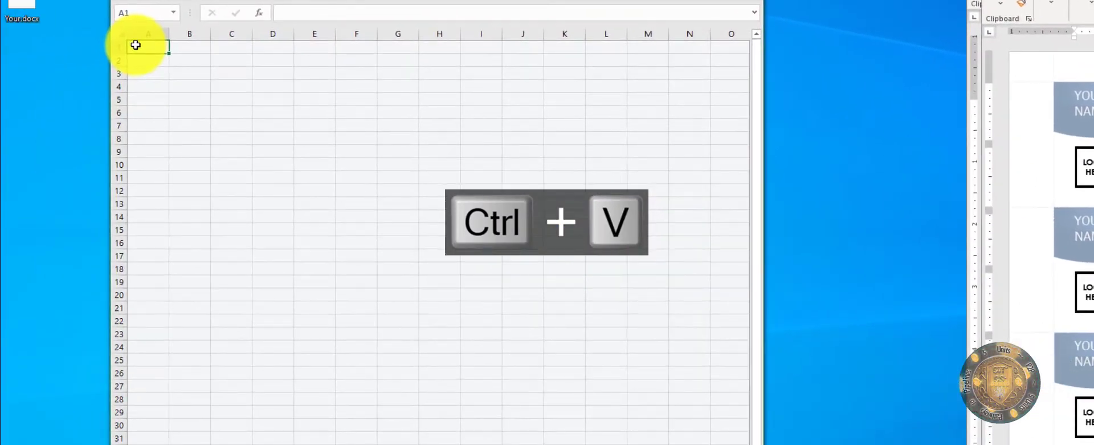
{"action": "key", "text": "ctrl+v"}
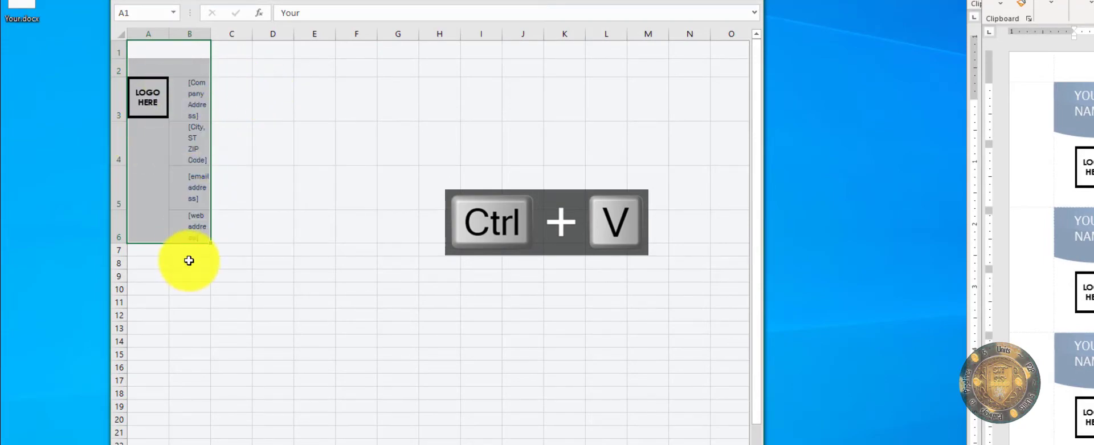
{"action": "key", "text": "ctrl+z"}
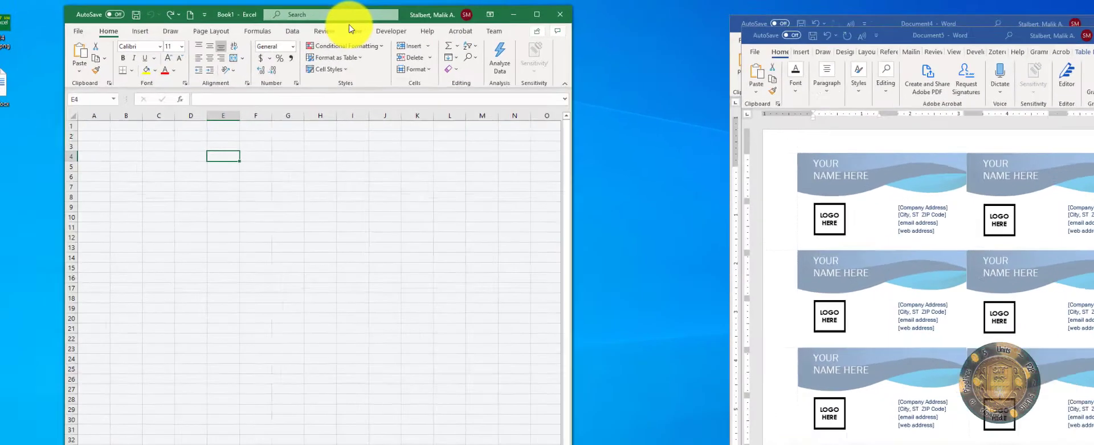
Switch the Excel worksheet to Page Layout view
{"action": "left_click", "coordinate": [318, 27]}
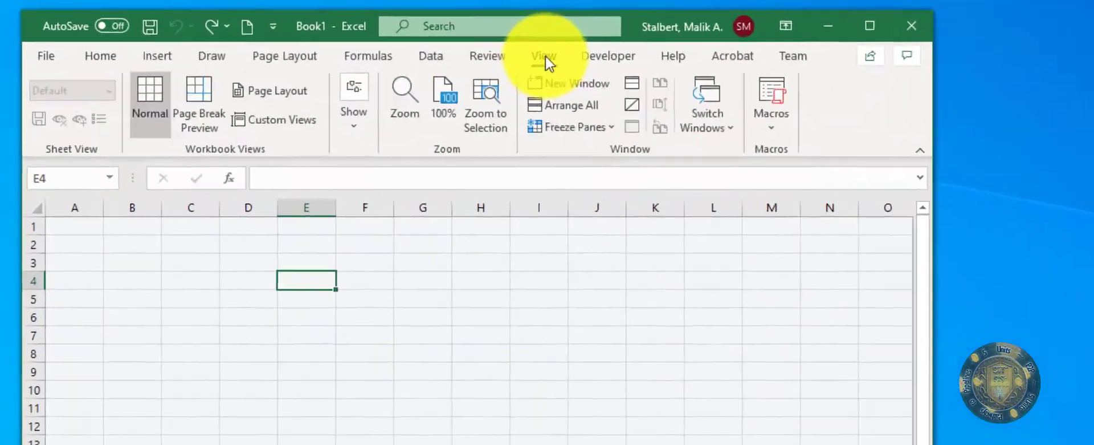
{"action": "left_click", "coordinate": [206, 100]}
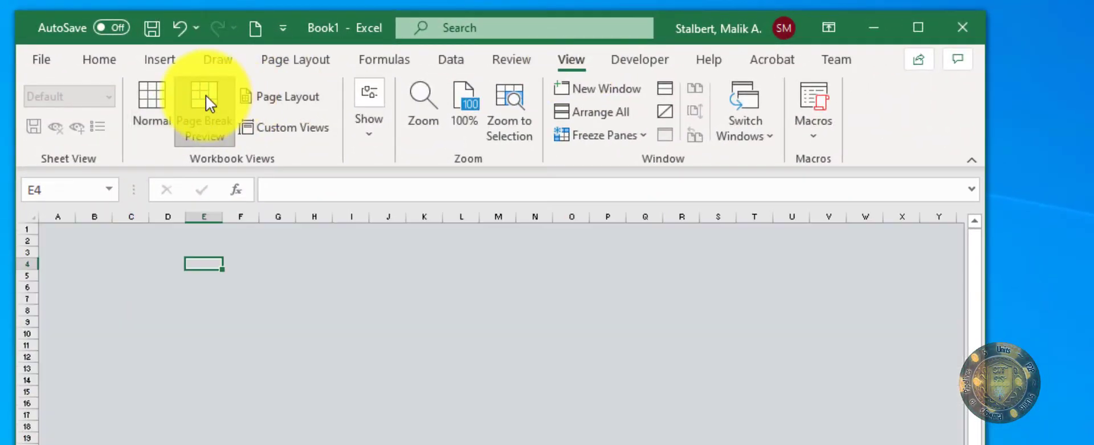
{"action": "left_click", "coordinate": [282, 98]}
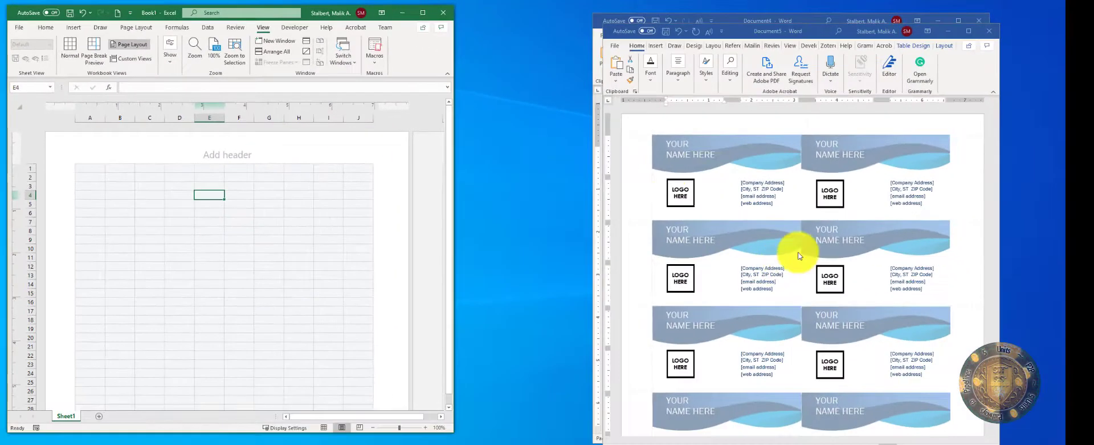
Copy the entire business card table from the Word document and paste it into cell A1 of the Excel sheet
{"action": "left_click", "coordinate": [654, 132]}
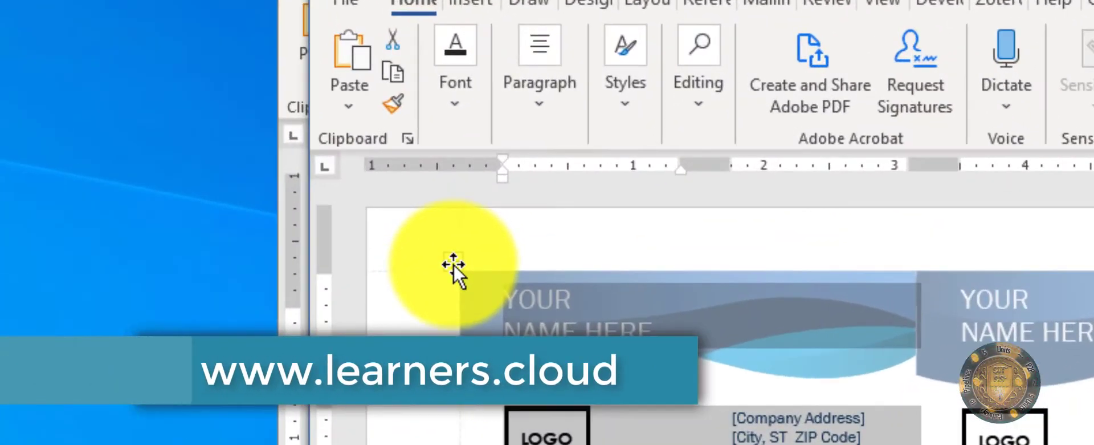
{"action": "left_click", "coordinate": [646, 135]}
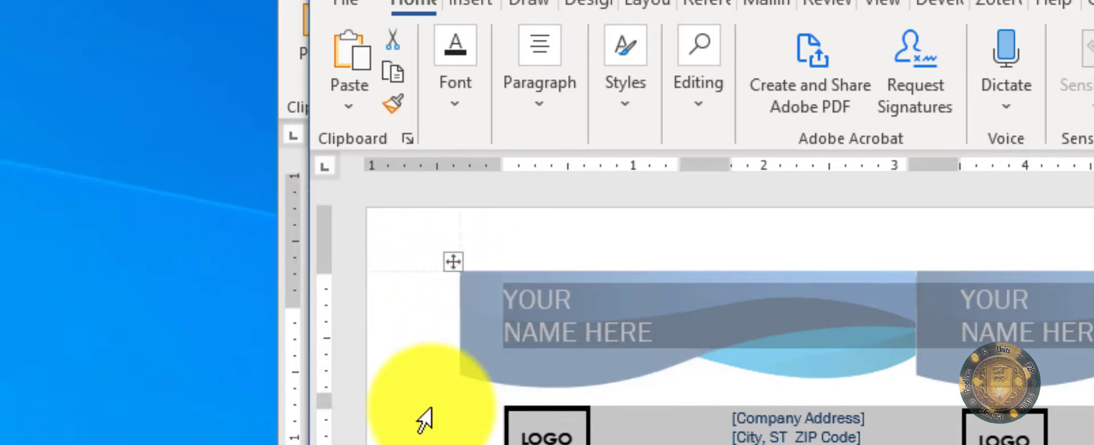
{"action": "key", "text": "ctrl+c"}
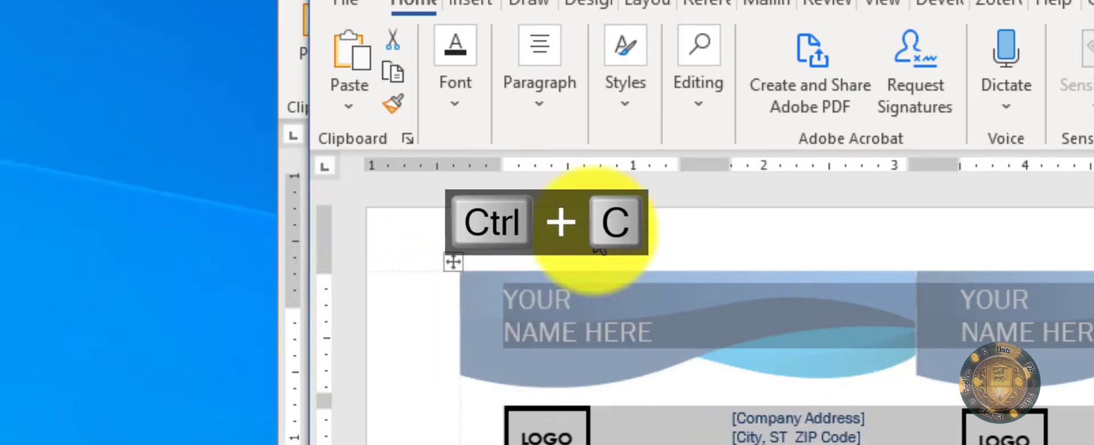
{"action": "left_click", "coordinate": [288, 188]}
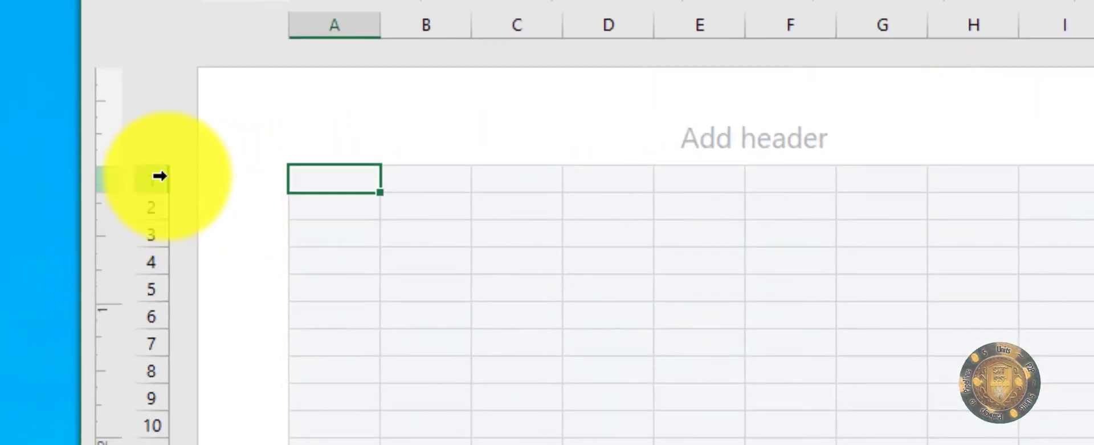
{"action": "key", "text": "ctrl+v"}
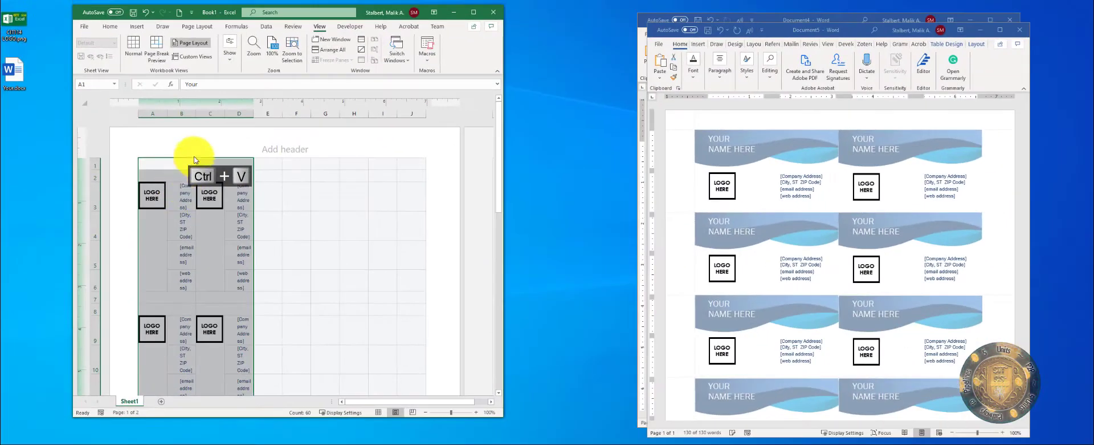
Widen columns B and D so each address line fits on one line, and autofit the heights of rows 3 to 6
{"action": "left_click_drag", "start_coordinate": [202, 114], "coordinate": [233, 114]}
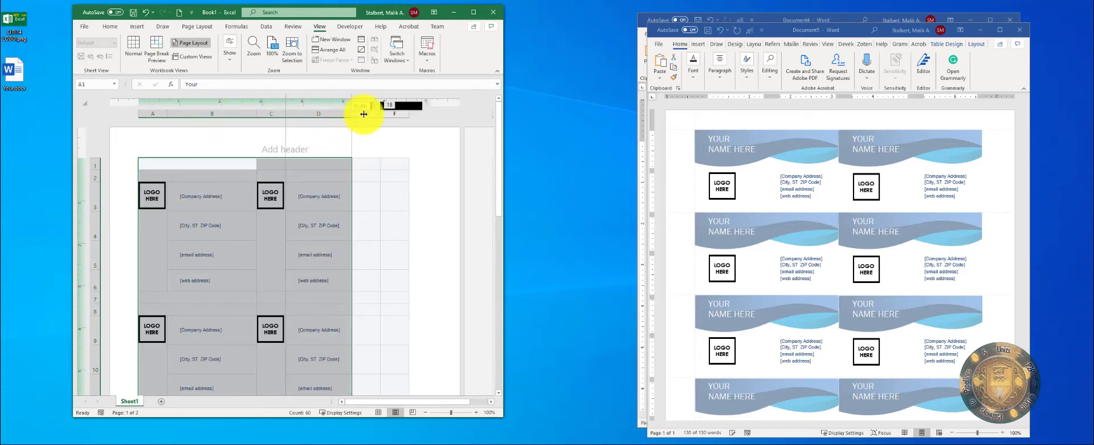
{"action": "left_click_drag", "start_coordinate": [372, 113], "coordinate": [372, 113]}
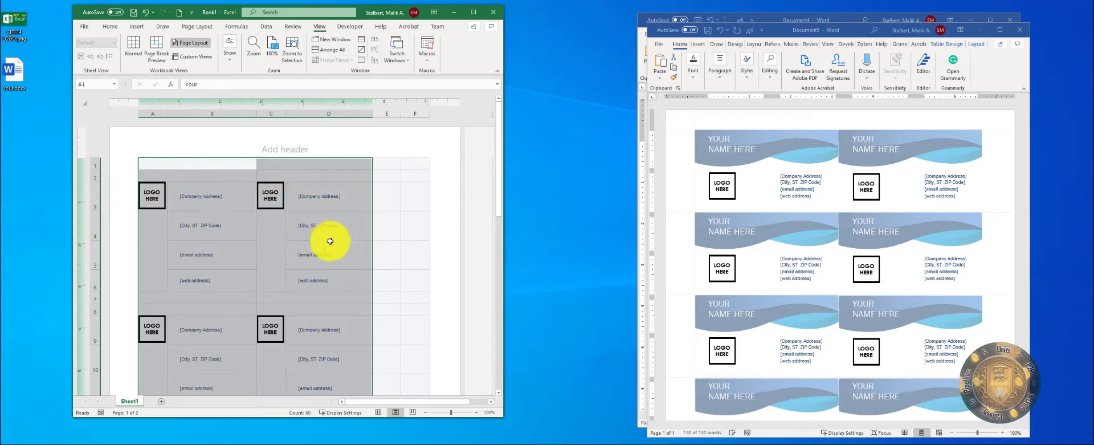
{"action": "left_click", "coordinate": [96, 207]}
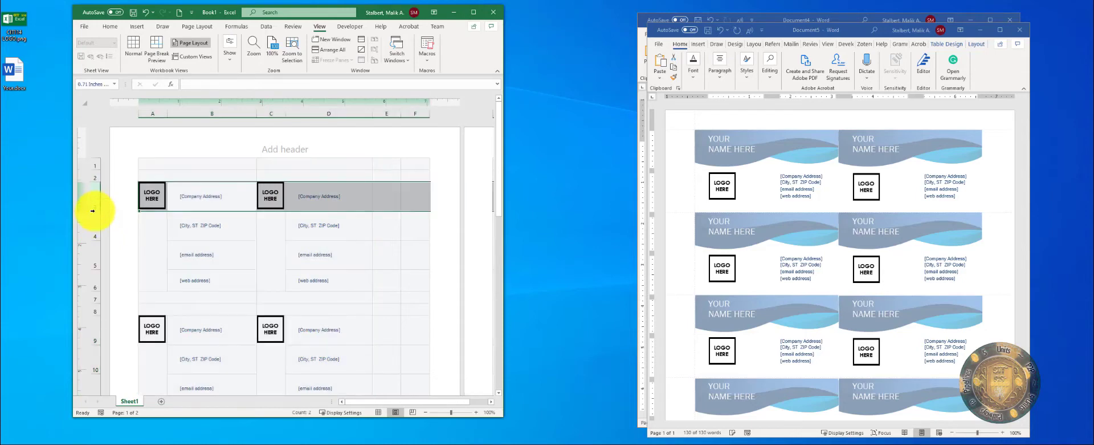
{"action": "double_click", "coordinate": [95, 211]}
{"action": "double_click", "coordinate": [96, 218]}
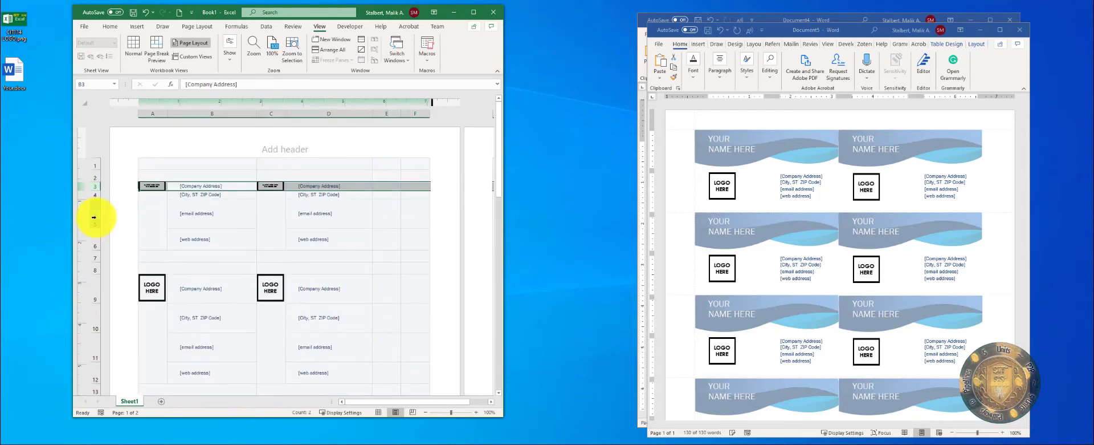
{"action": "double_click", "coordinate": [96, 227]}
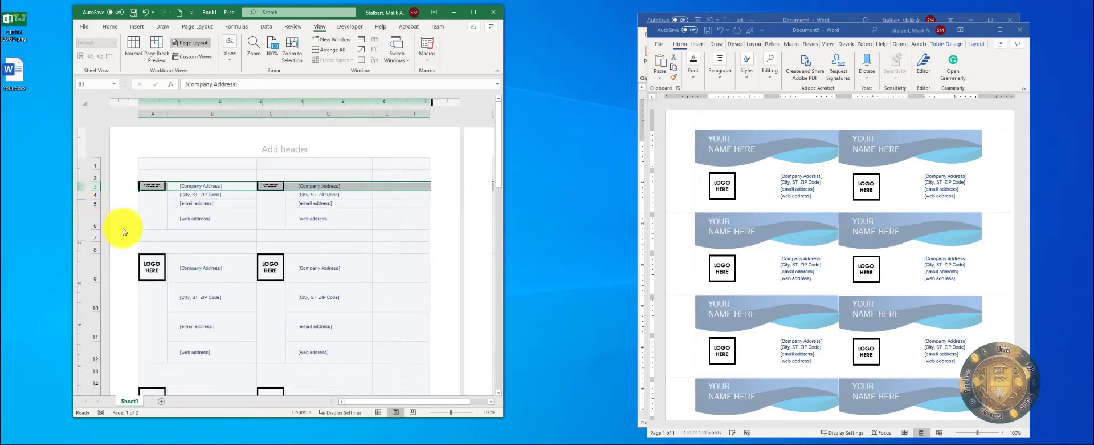
{"action": "double_click", "coordinate": [100, 231]}
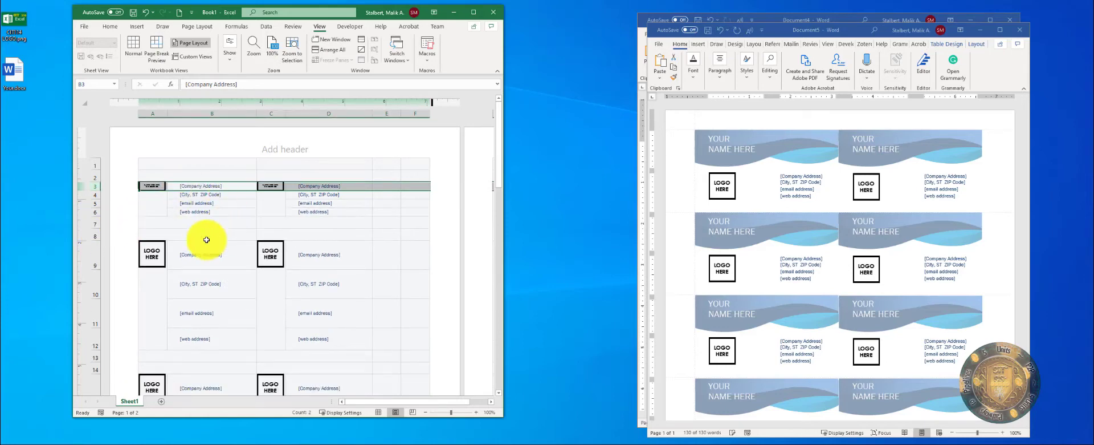
{"action": "left_click", "coordinate": [184, 203]}
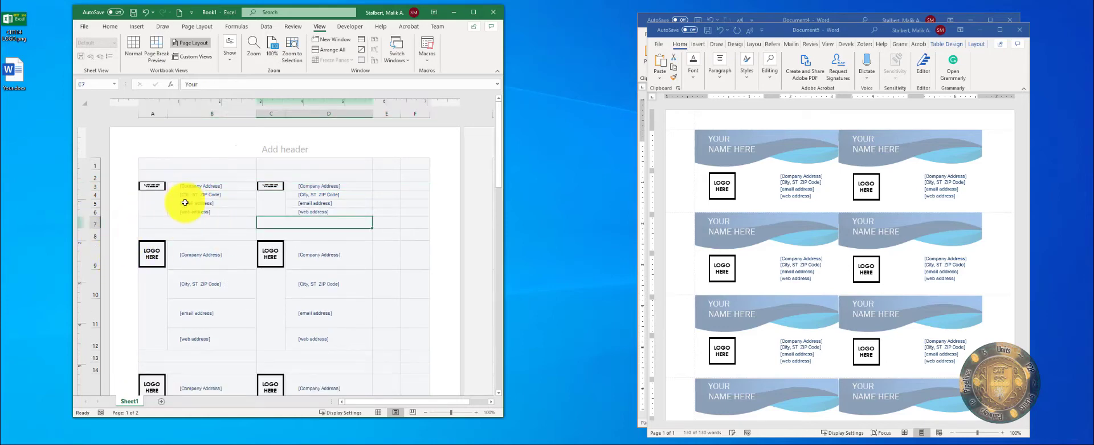
{"action": "left_click_drag", "start_coordinate": [264, 197], "coordinate": [216, 189]}
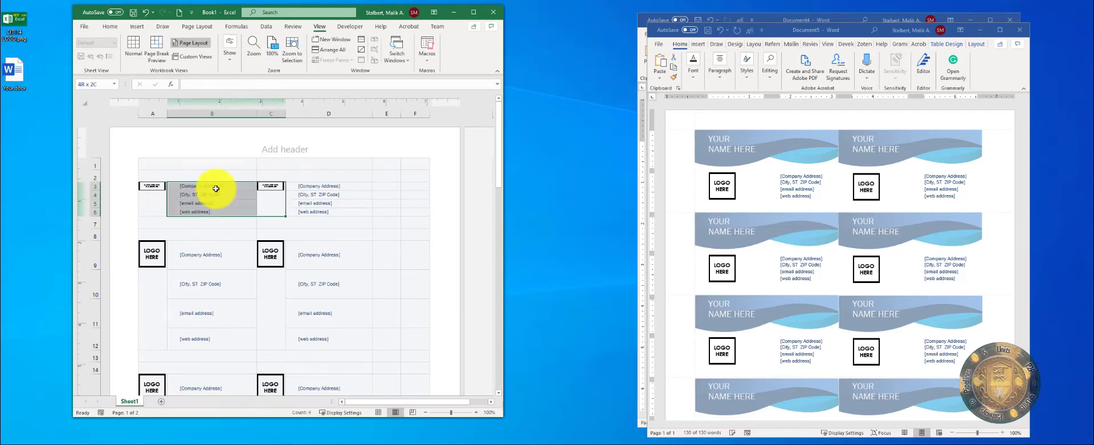
{"action": "left_click", "coordinate": [196, 195]}
Stretch the two squashed logo pictures in the first row of cards downward to span about rows 3 to 6
{"action": "left_click", "coordinate": [149, 186]}
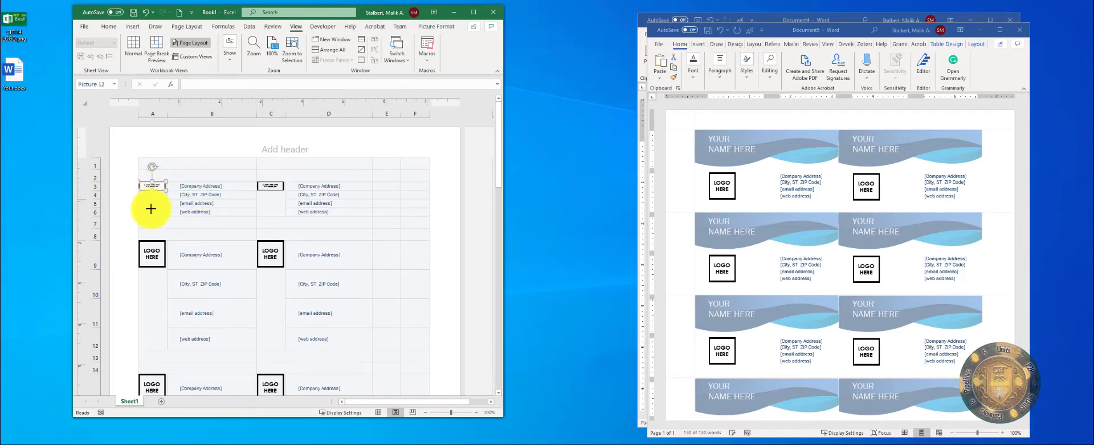
{"action": "left_click", "coordinate": [208, 205]}
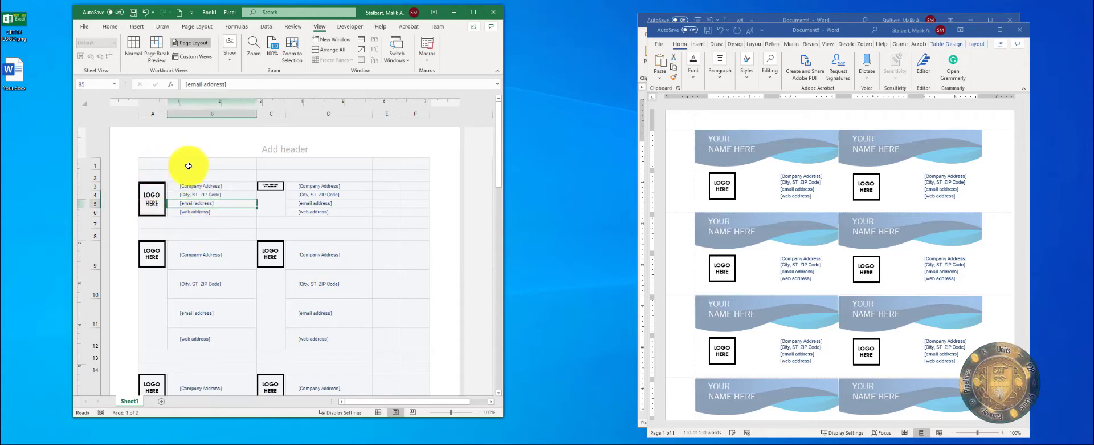
{"action": "left_click_drag", "start_coordinate": [174, 158], "coordinate": [253, 214]}
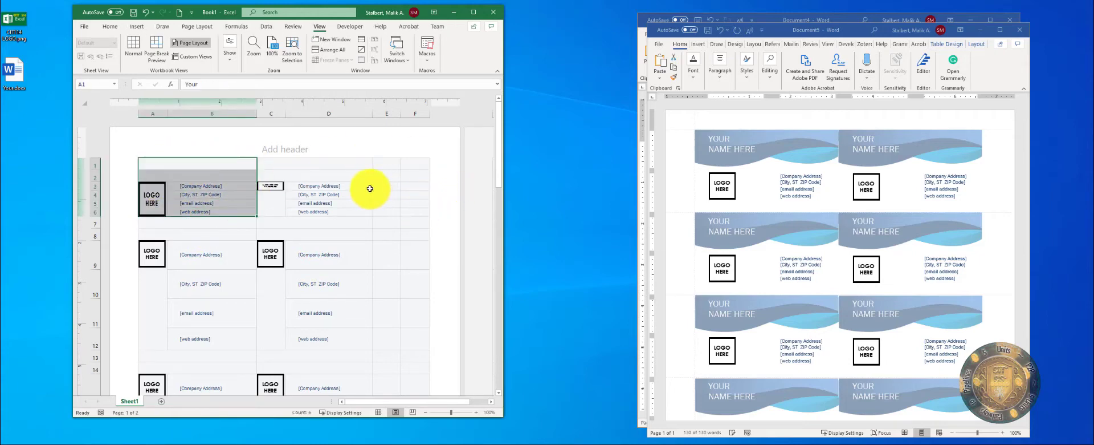
{"action": "left_click", "coordinate": [277, 188]}
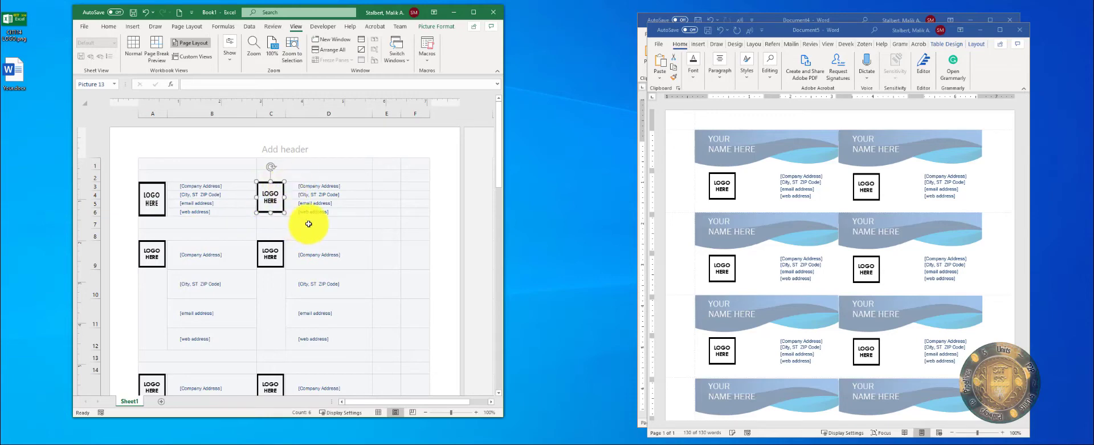
Replace the four address lines of the upper second card in D3:D6 with the sample texts dfdfd, dfdfdf, fdf and fdffdff
{"action": "left_click", "coordinate": [314, 188]}
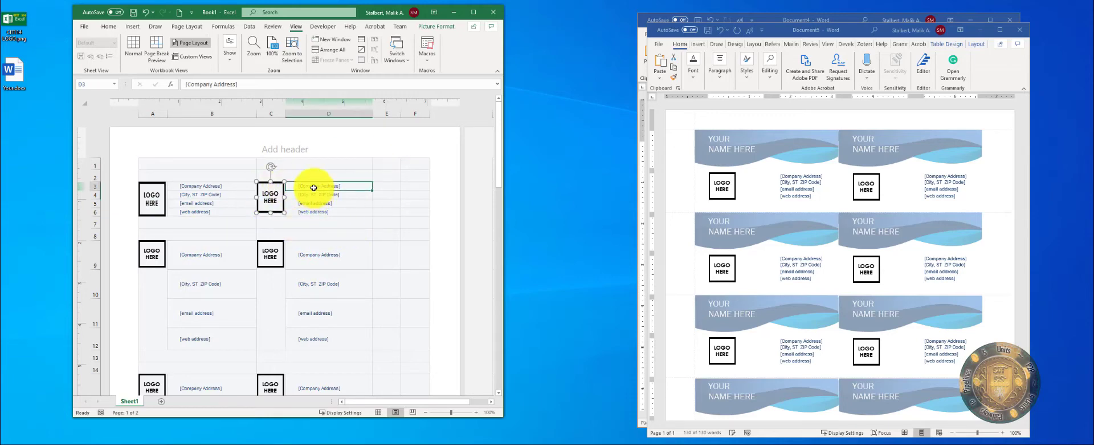
{"action": "type", "text": "dfdfdfdfdf"}
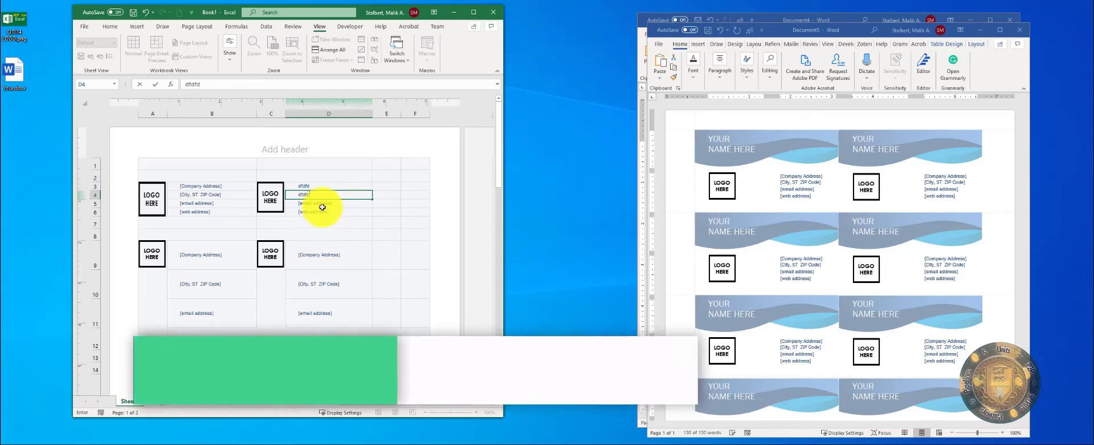
{"action": "key", "text": "Return"}
{"action": "type", "text": "fdf"}
{"action": "key", "text": "Return"}
{"action": "type", "text": "fdffdff"}
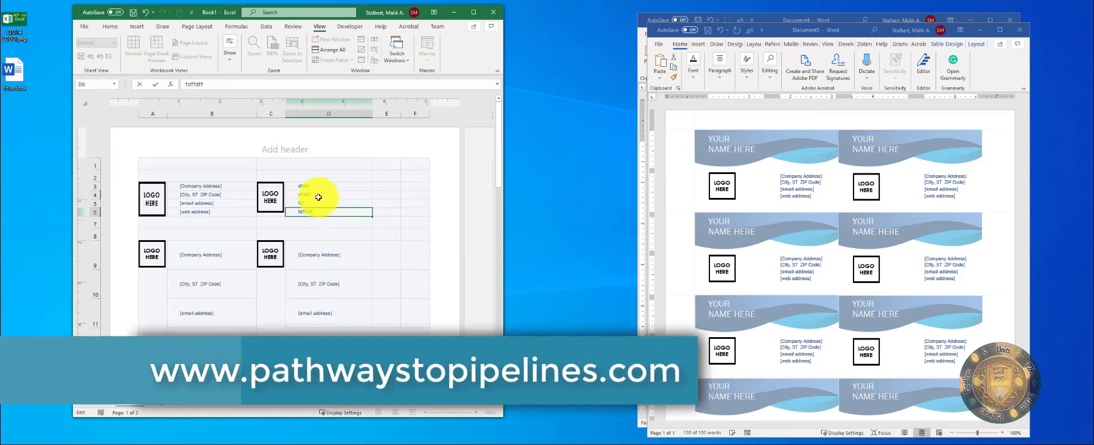
Examine the edited card in C3:D7 and how the remaining cards are laid out across the worksheet pages
{"action": "left_click_drag", "start_coordinate": [322, 187], "coordinate": [332, 223]}
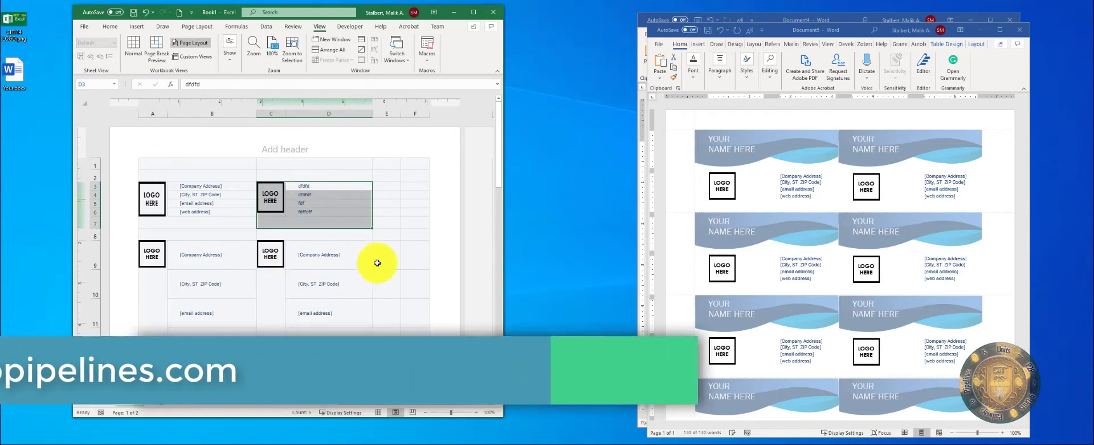
{"action": "scroll", "coordinate": [448, 234], "scroll_direction": "down", "scroll_amount": 2}
{"action": "scroll", "coordinate": [447, 234], "scroll_direction": "down", "scroll_amount": 2}
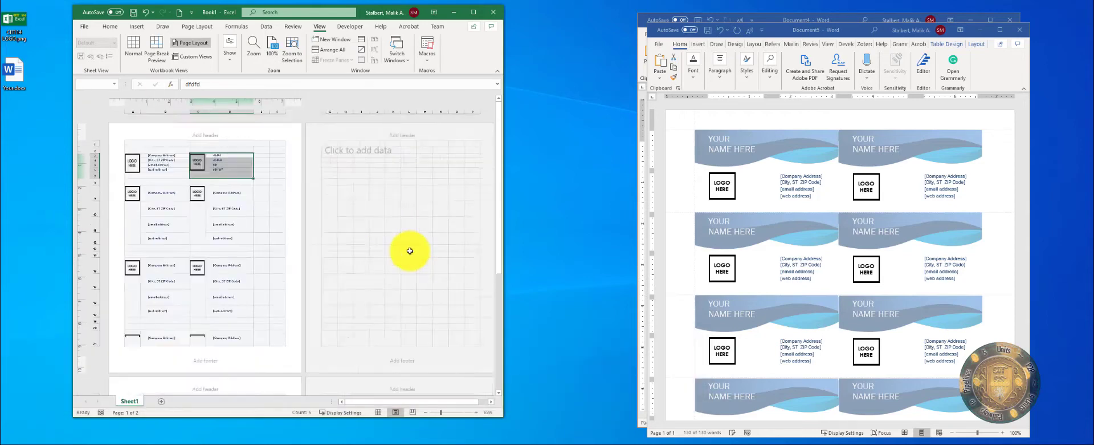
{"action": "scroll", "coordinate": [177, 327], "scroll_direction": "down", "scroll_amount": 2}
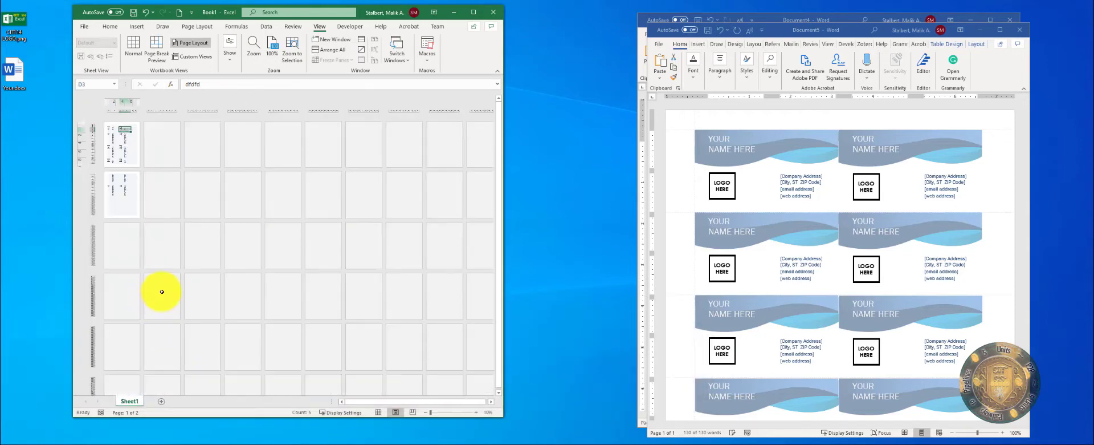
{"action": "scroll", "coordinate": [176, 268], "scroll_direction": "up", "scroll_amount": 5}
{"action": "scroll", "coordinate": [190, 268], "scroll_direction": "up", "scroll_amount": 3}
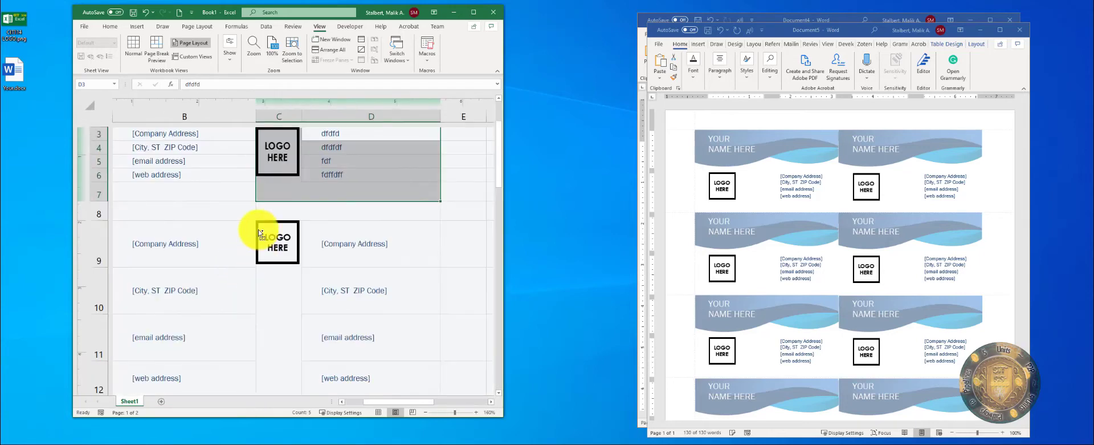
{"action": "scroll", "coordinate": [202, 214], "scroll_direction": "down", "scroll_amount": 2}
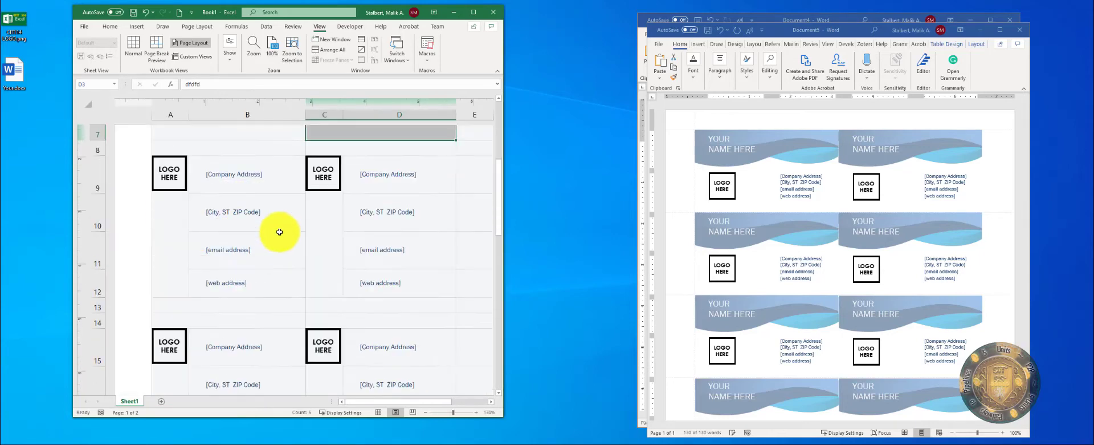
{"action": "scroll", "coordinate": [281, 212], "scroll_direction": "down", "scroll_amount": 3}
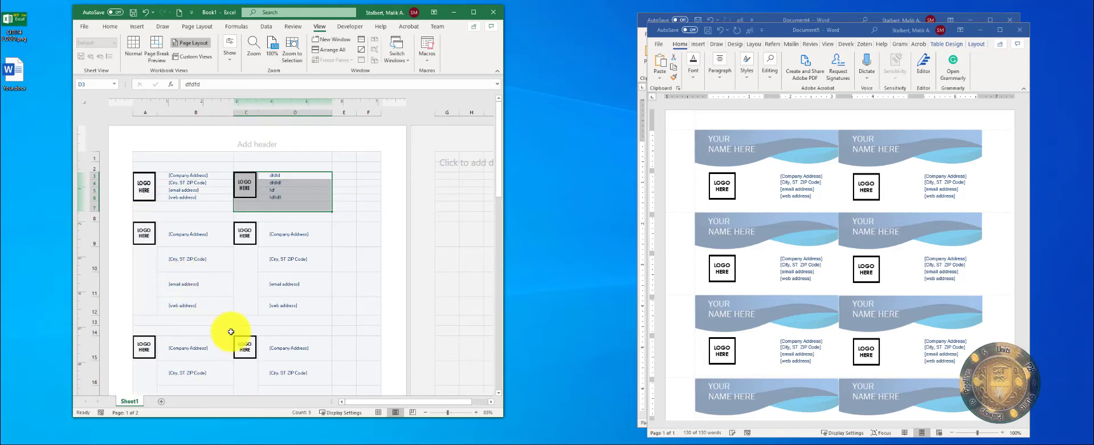
Select the whole pasted card table and add a new blank worksheet to the workbook
{"action": "left_click", "coordinate": [330, 158]}
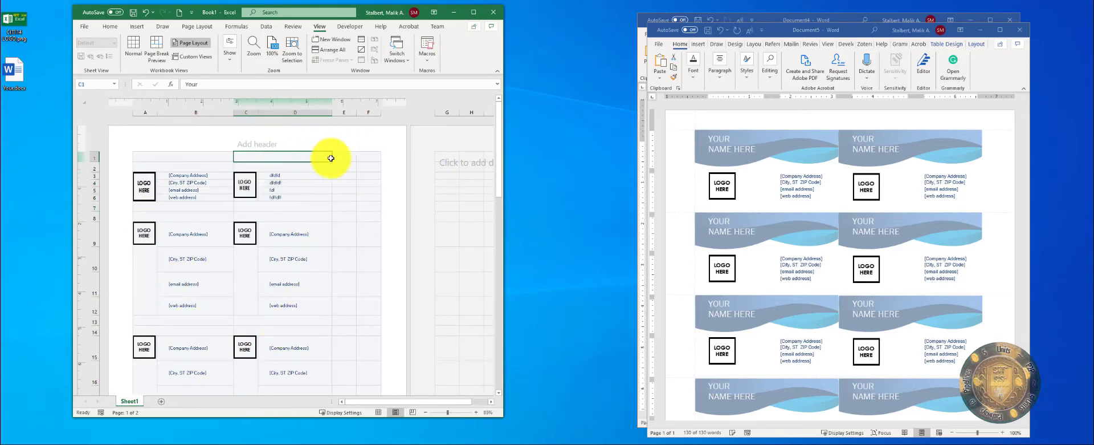
{"action": "key", "text": "ctrl+a"}
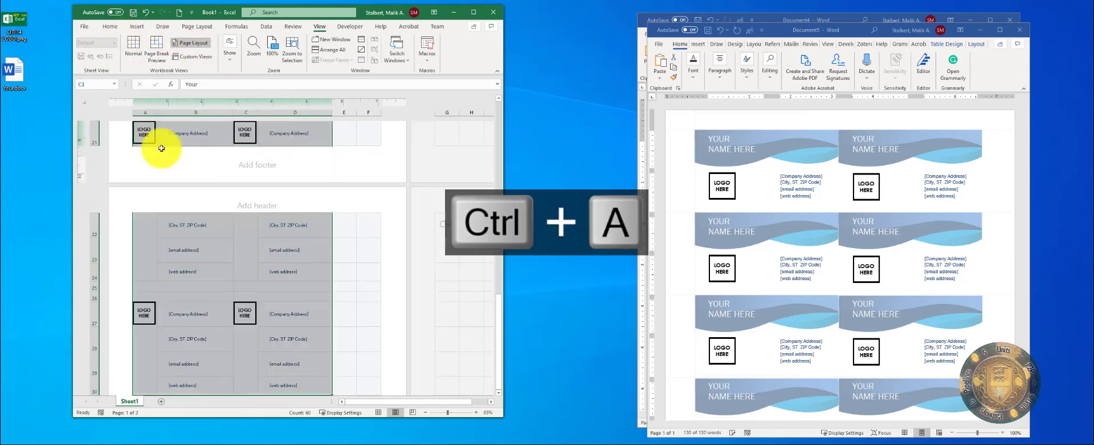
{"action": "left_click", "coordinate": [162, 403]}
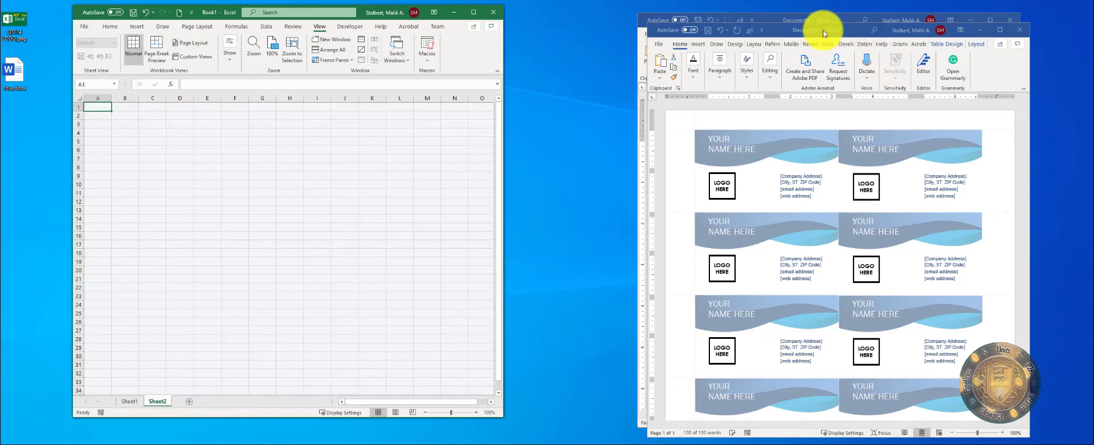
Switch to the Word business card document, save it as testcards.docx and close it
{"action": "left_click_drag", "start_coordinate": [860, 35], "coordinate": [828, 38]}
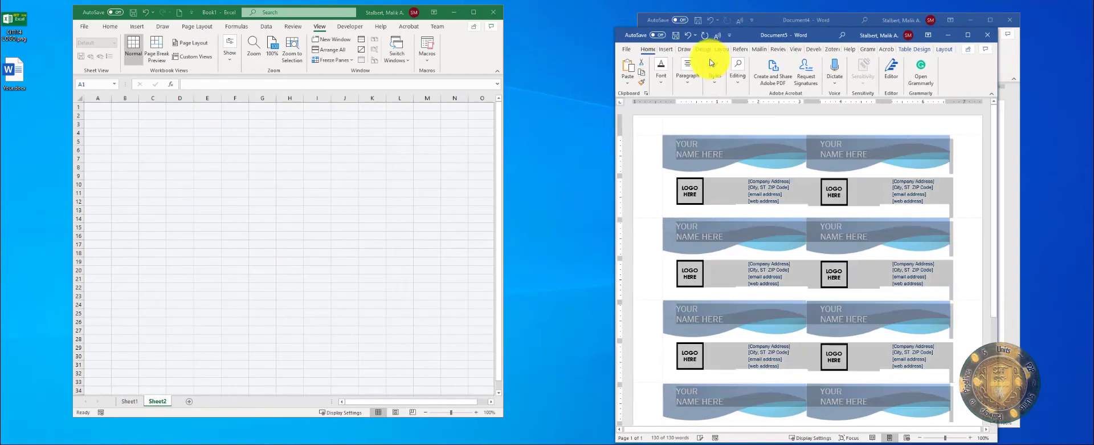
{"action": "left_click", "coordinate": [624, 47]}
{"action": "left_click", "coordinate": [640, 146]}
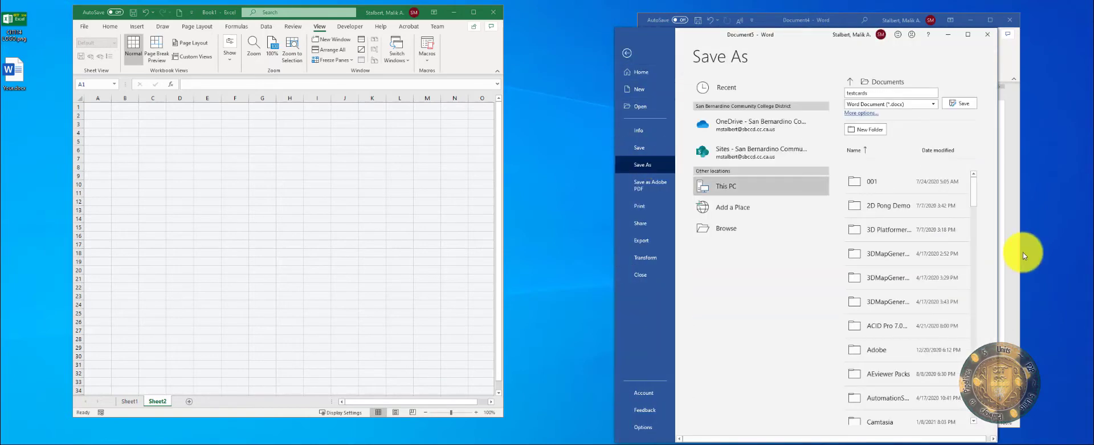
{"action": "key", "text": "Escape"}
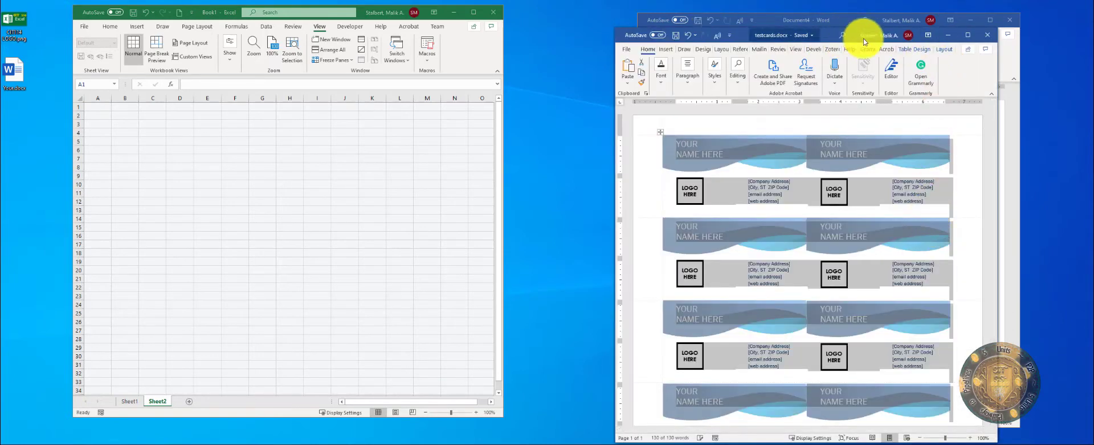
{"action": "left_click", "coordinate": [988, 32]}
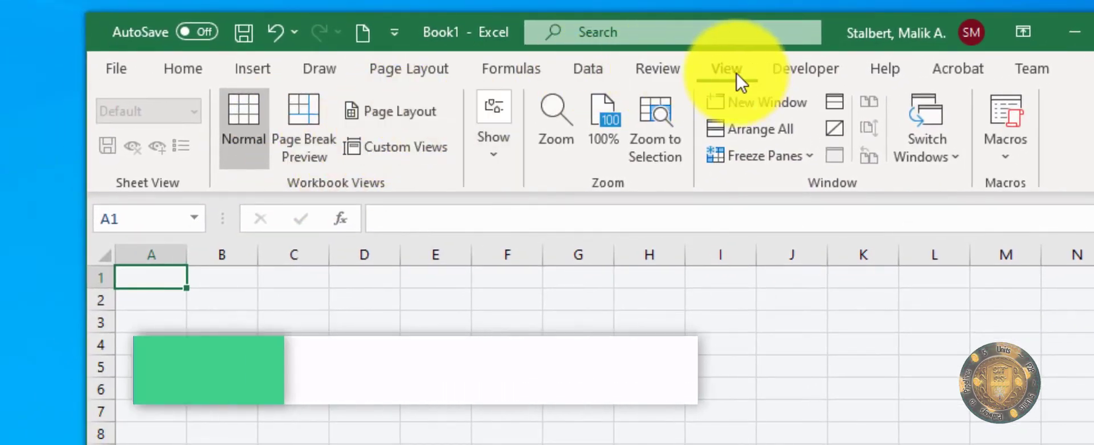
In Page Layout view of the new worksheet, embed the saved testcards Word document as an object created from file, unlinked and not shown as an icon
{"action": "left_click", "coordinate": [402, 111]}
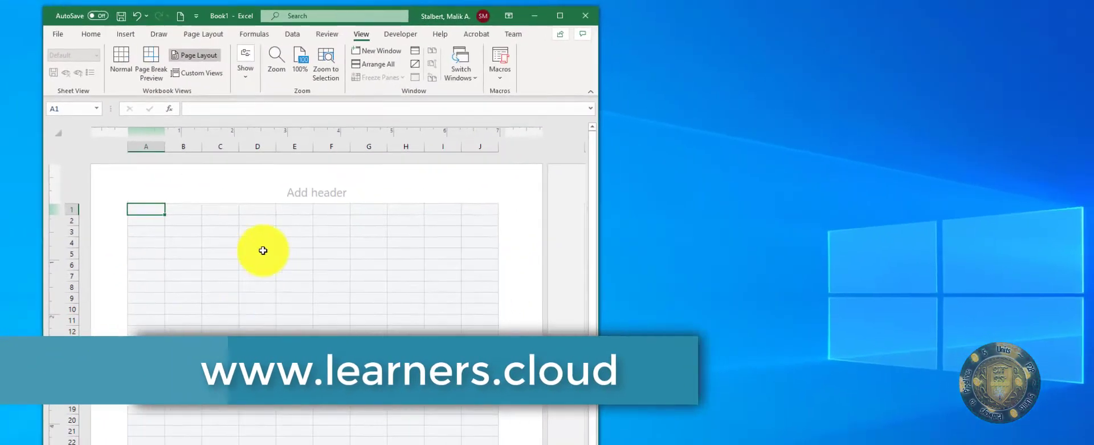
{"action": "left_click", "coordinate": [127, 33]}
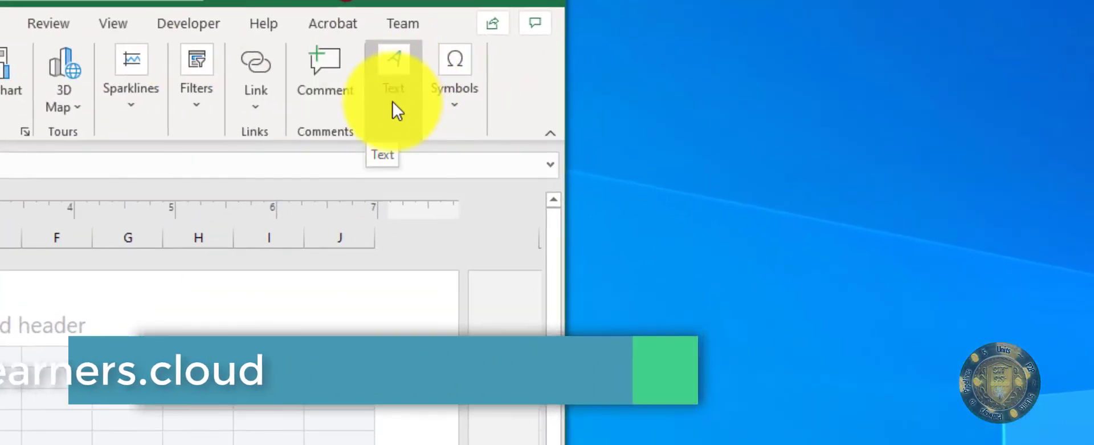
{"action": "left_click", "coordinate": [393, 103]}
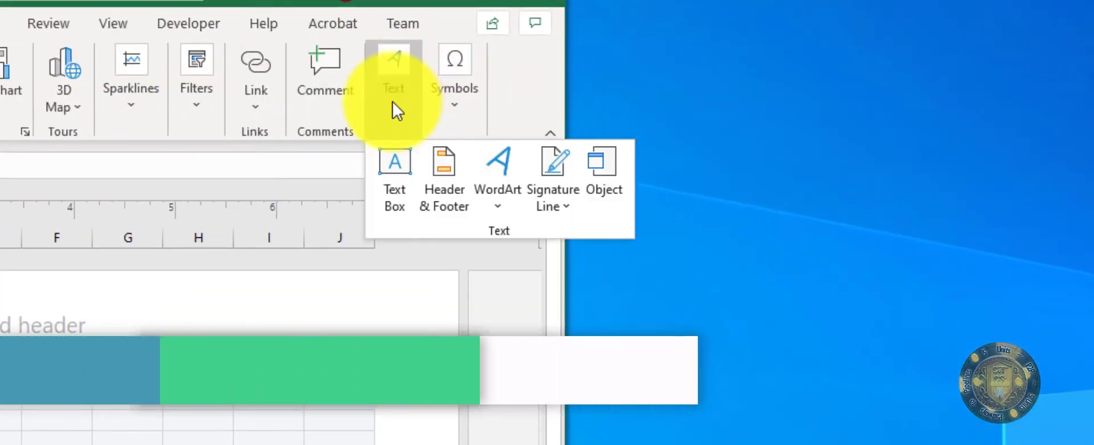
{"action": "left_click", "coordinate": [604, 168]}
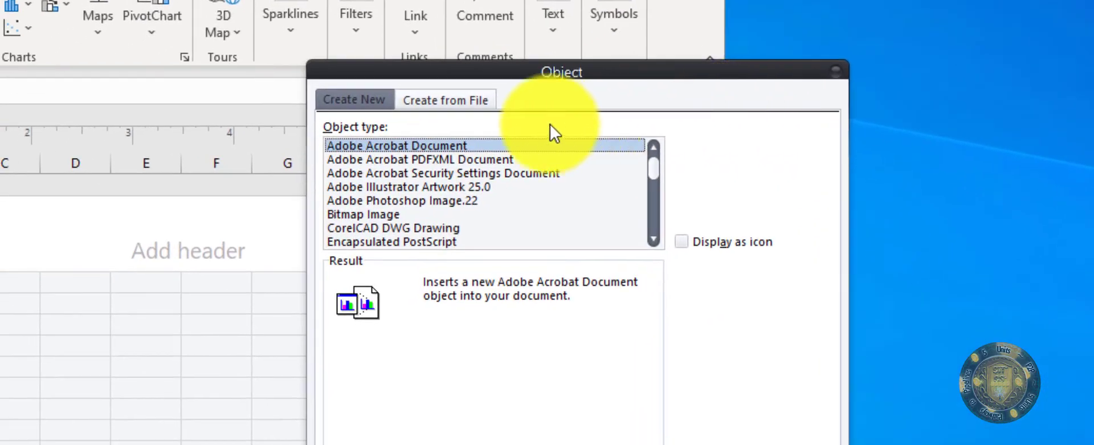
{"action": "left_click", "coordinate": [446, 101]}
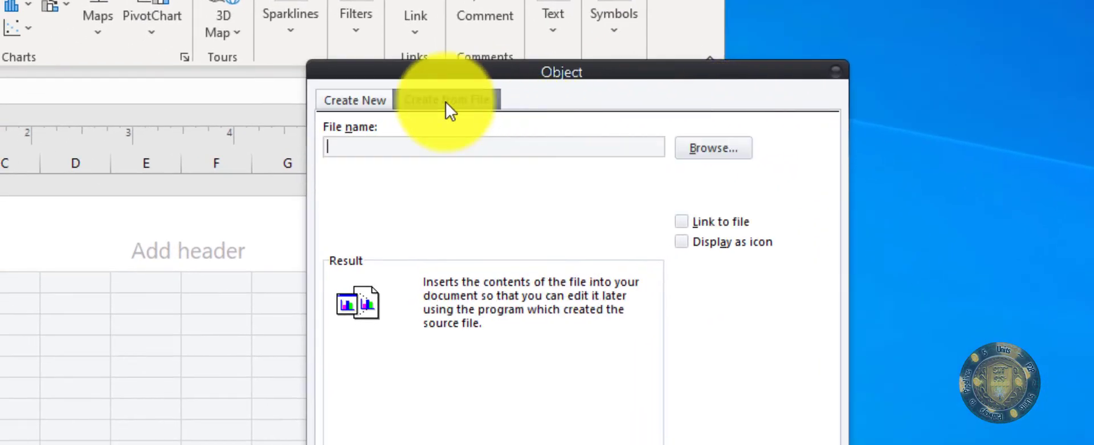
{"action": "left_click", "coordinate": [708, 155]}
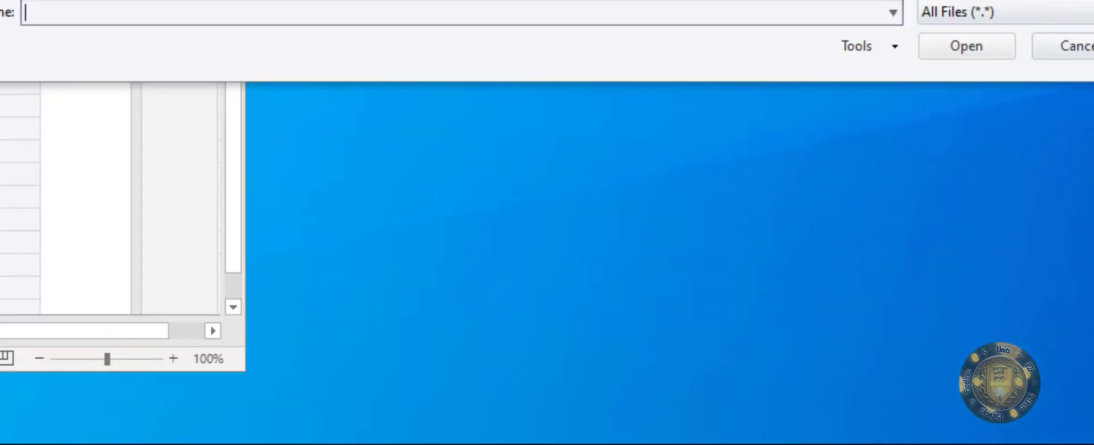
{"action": "left_click", "coordinate": [965, 46]}
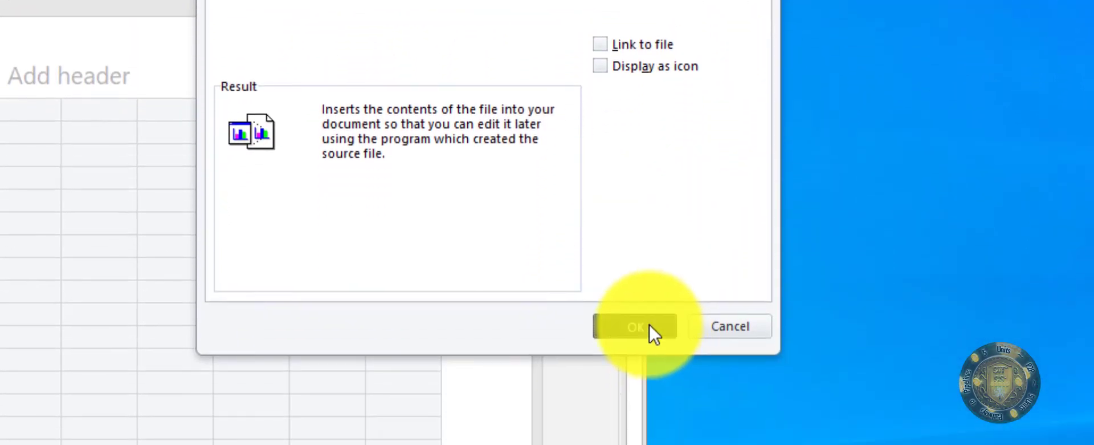
{"action": "left_click", "coordinate": [650, 328]}
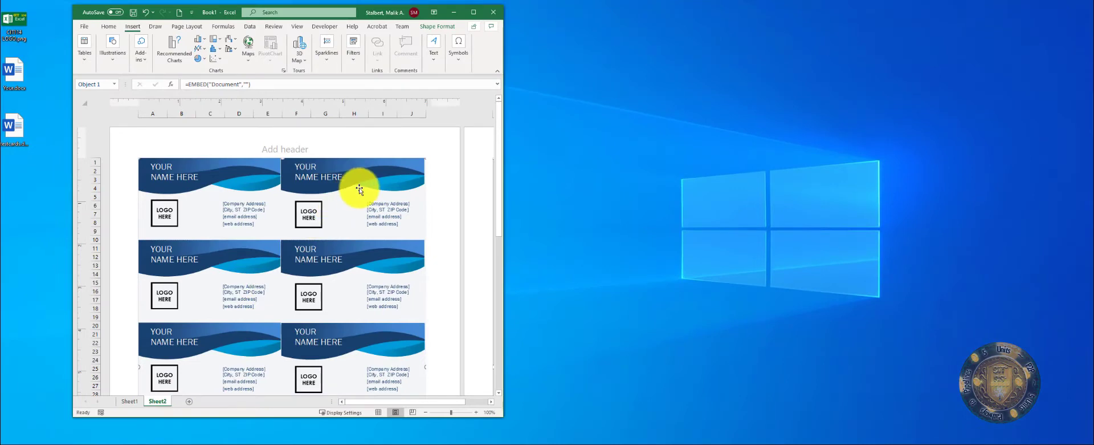
Narrow the embedded card object slightly from its right edge so it fits within the first page's width
{"action": "scroll", "coordinate": [359, 189], "scroll_direction": "down", "scroll_amount": 3, "text": "ctrl"}
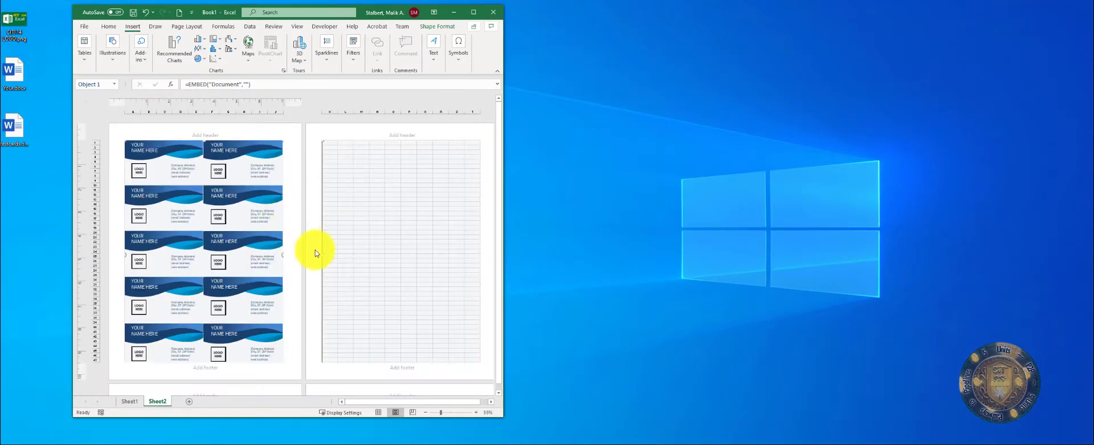
{"action": "left_click_drag", "start_coordinate": [324, 255], "coordinate": [314, 257]}
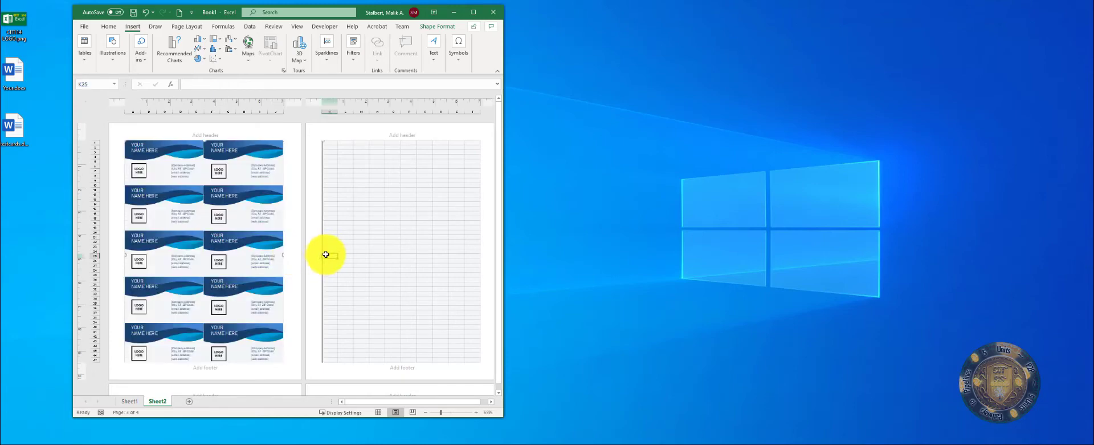
{"action": "left_click", "coordinate": [276, 252]}
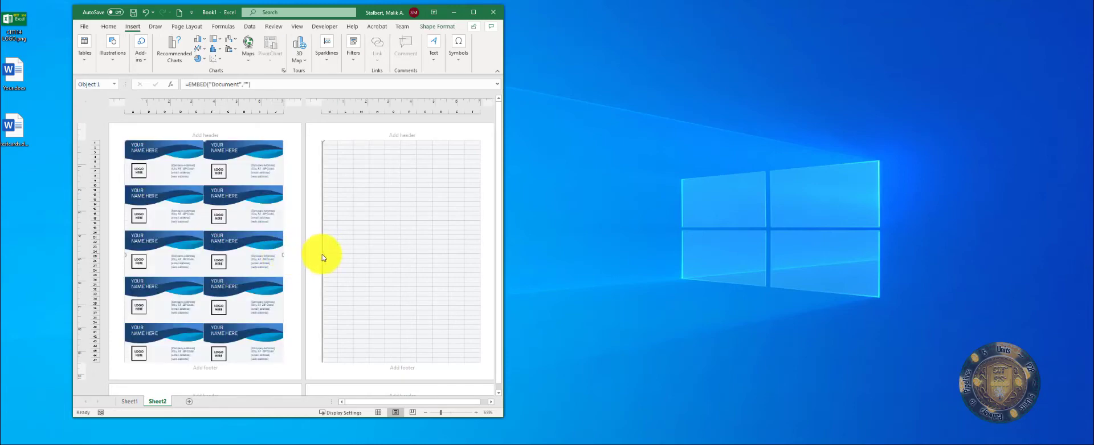
{"action": "left_click_drag", "start_coordinate": [322, 253], "coordinate": [282, 254]}
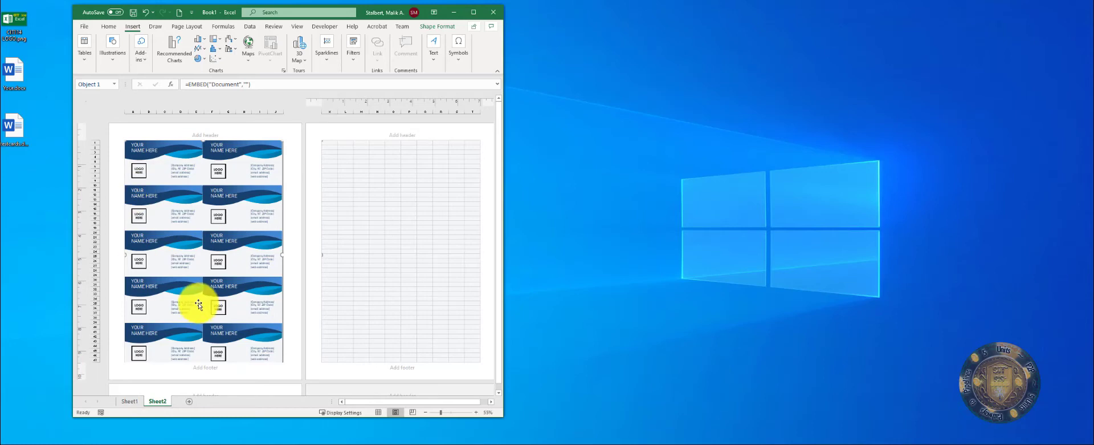
{"action": "left_click", "coordinate": [380, 172]}
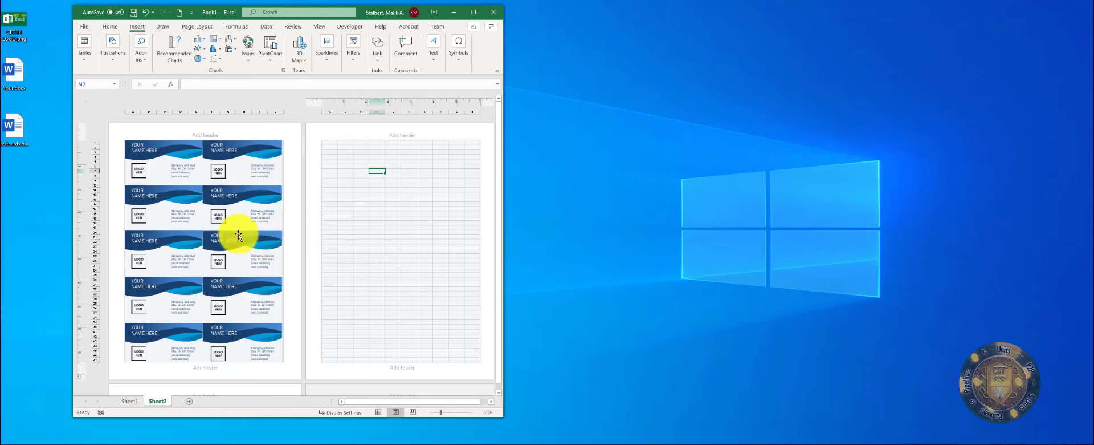
Open the embedded card document for editing in Word, place its window beside Excel and close the Navigation pane
{"action": "scroll", "coordinate": [196, 175], "scroll_direction": "up", "scroll_amount": 5, "text": "ctrl"}
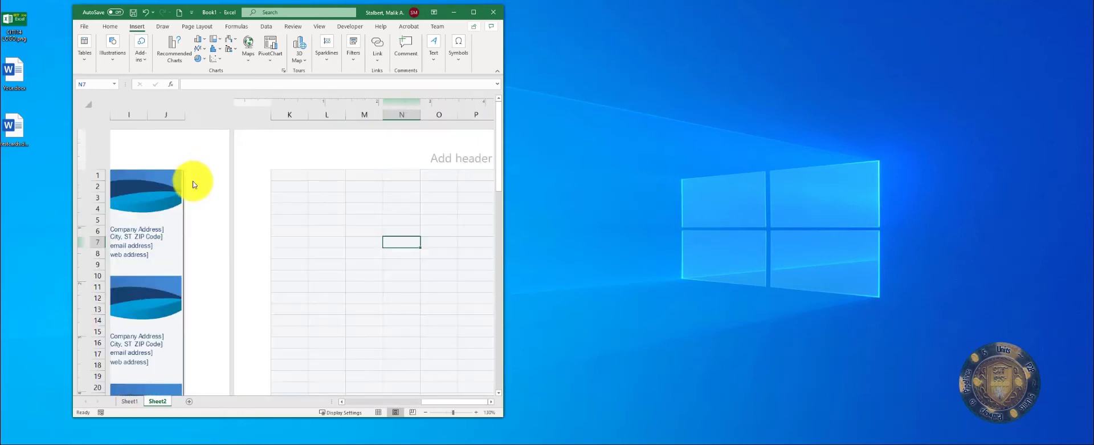
{"action": "left_click_drag", "start_coordinate": [427, 401], "coordinate": [313, 403]}
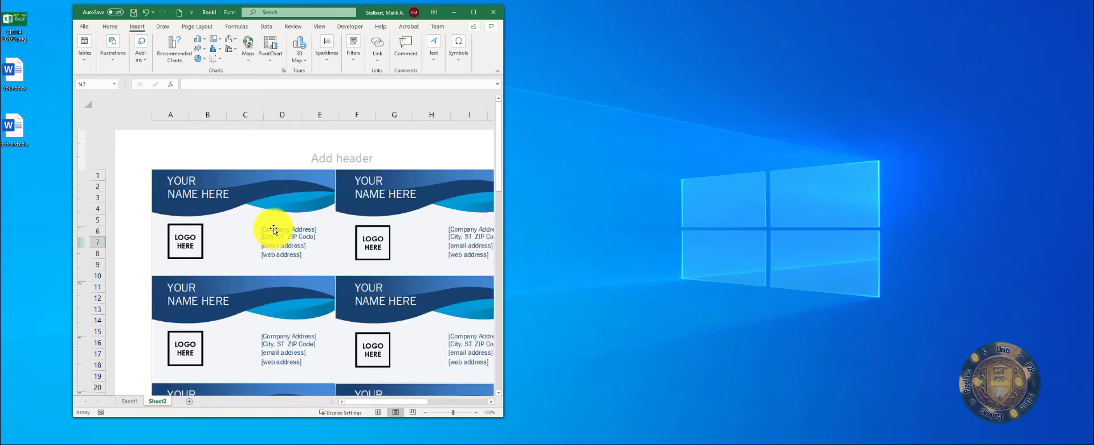
{"action": "left_click", "coordinate": [274, 230]}
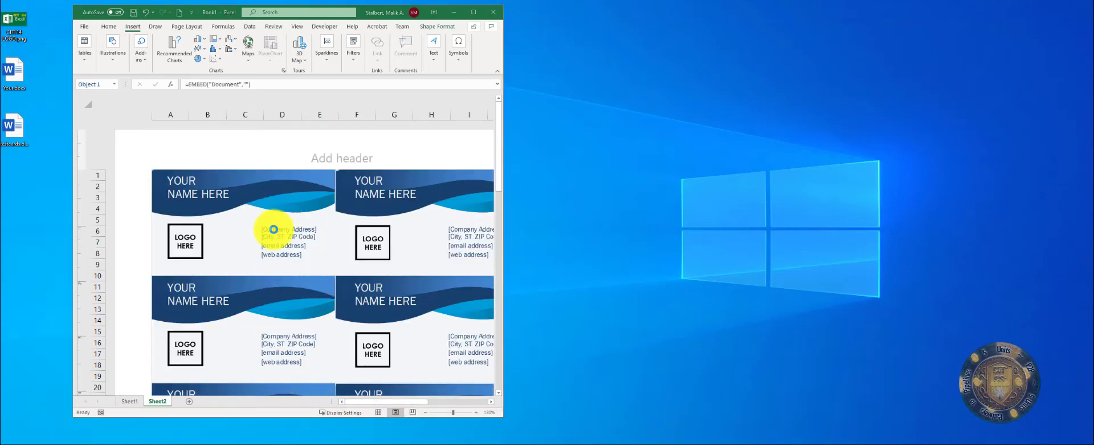
{"action": "left_click_drag", "start_coordinate": [1, 54], "coordinate": [717, 29]}
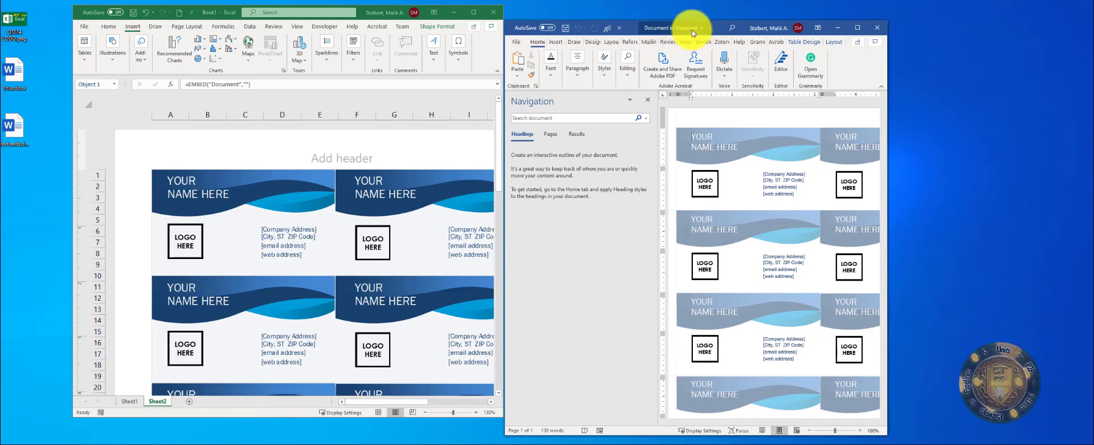
{"action": "left_click", "coordinate": [650, 101]}
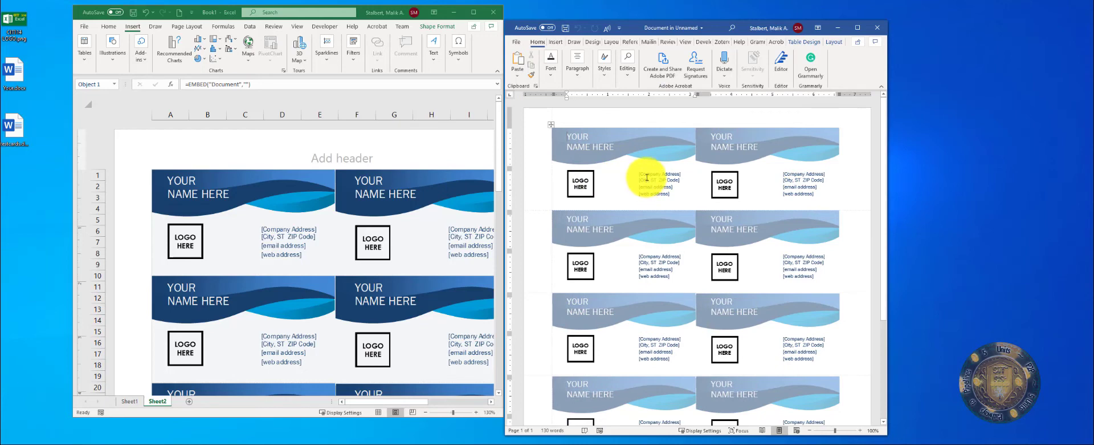
Replace the first card's company address lines with wewew, e-mail line with ew and web line with wewewew, and close the Word document
{"action": "type", "text": "ewew"}
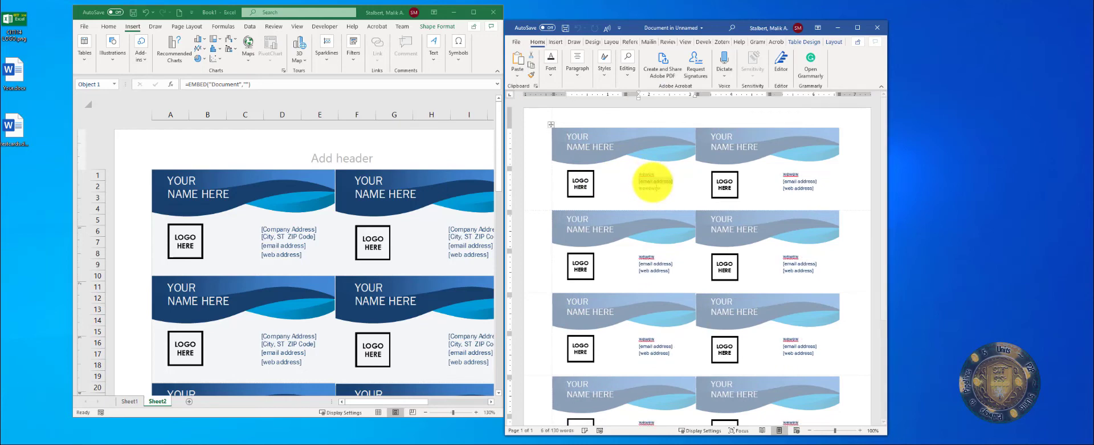
{"action": "left_click", "coordinate": [653, 182]}
{"action": "type", "text": "ew"}
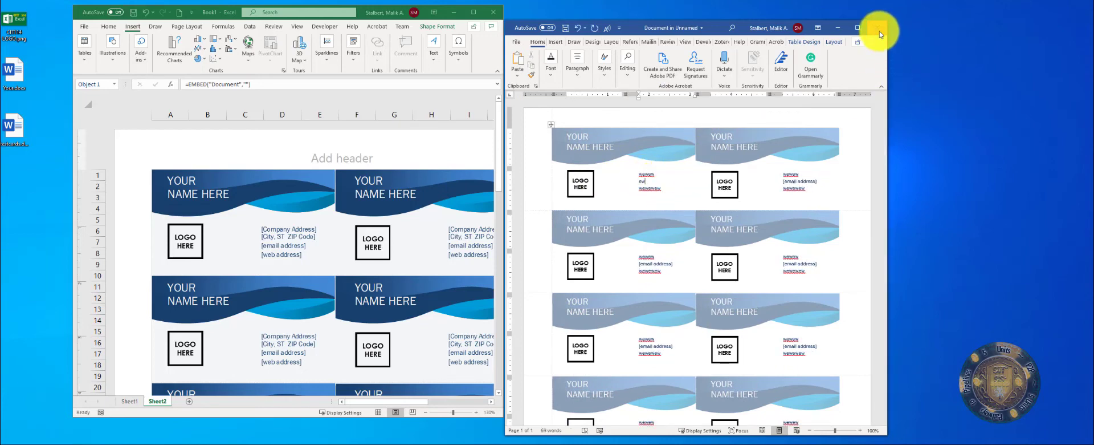
{"action": "left_click", "coordinate": [880, 33]}
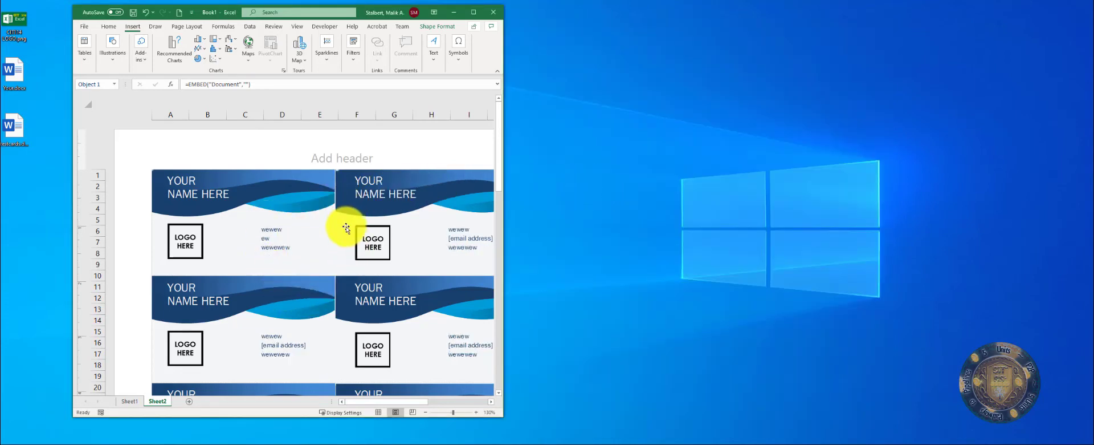
Examine the updated embedded cards on Sheet2 across the whole page and compare them with the pasted card table on Sheet1
{"action": "scroll", "coordinate": [346, 228], "scroll_direction": "down", "scroll_amount": 2}
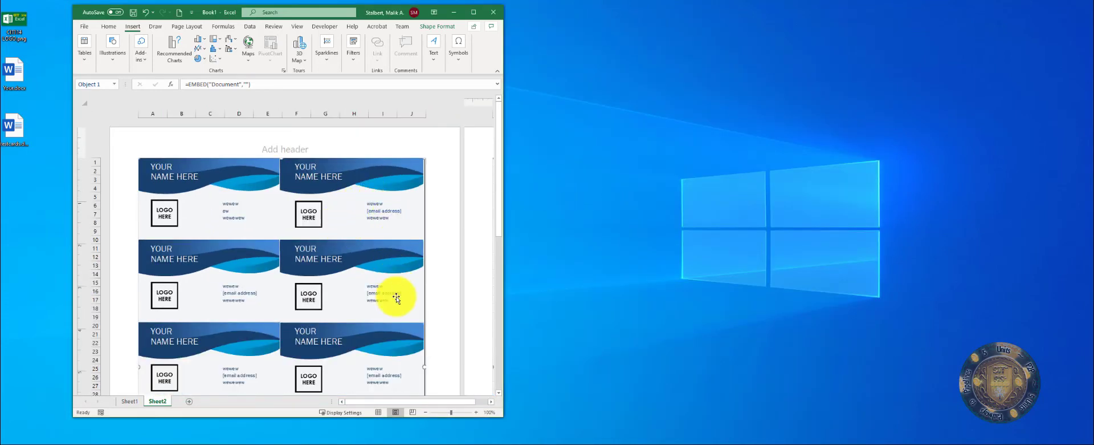
{"action": "scroll", "coordinate": [387, 299], "scroll_direction": "down", "scroll_amount": 7}
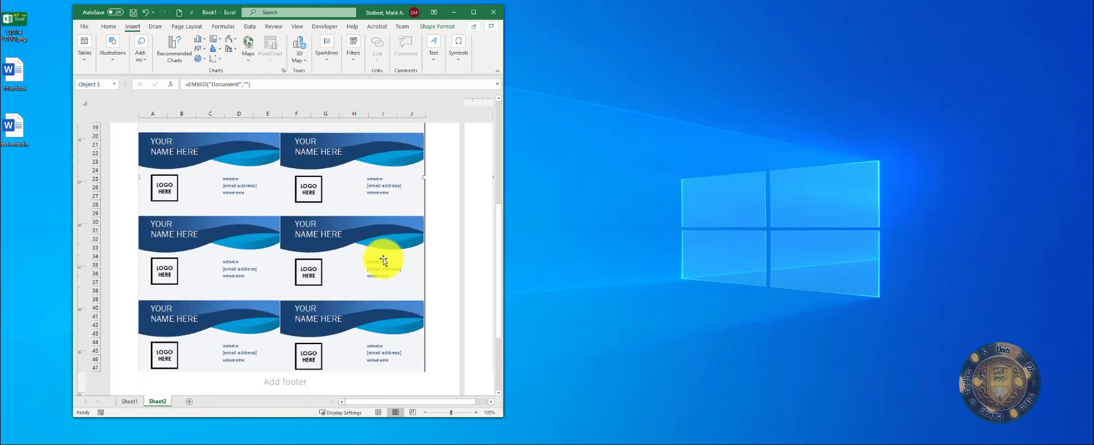
{"action": "scroll", "coordinate": [383, 260], "scroll_direction": "up", "scroll_amount": 7}
{"action": "scroll", "coordinate": [383, 228], "scroll_direction": "down", "scroll_amount": 12}
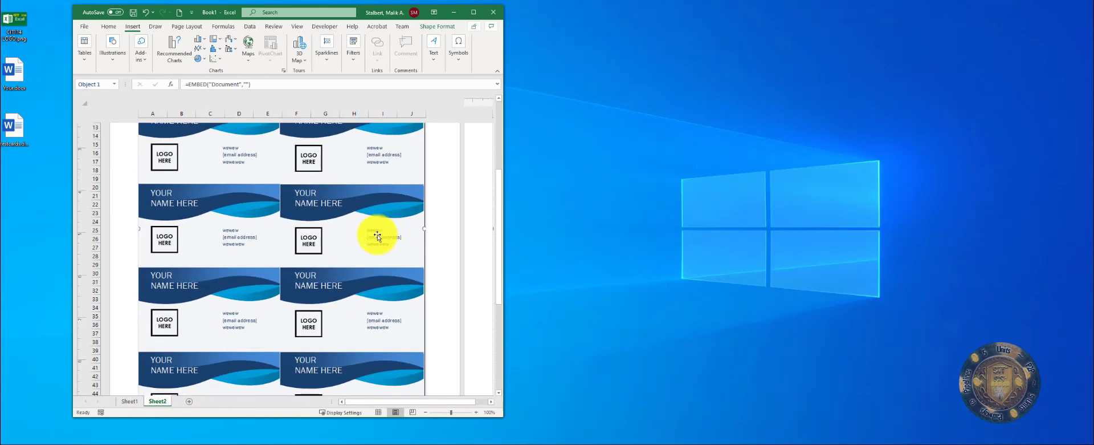
{"action": "scroll", "coordinate": [336, 235], "scroll_direction": "up", "scroll_amount": 12}
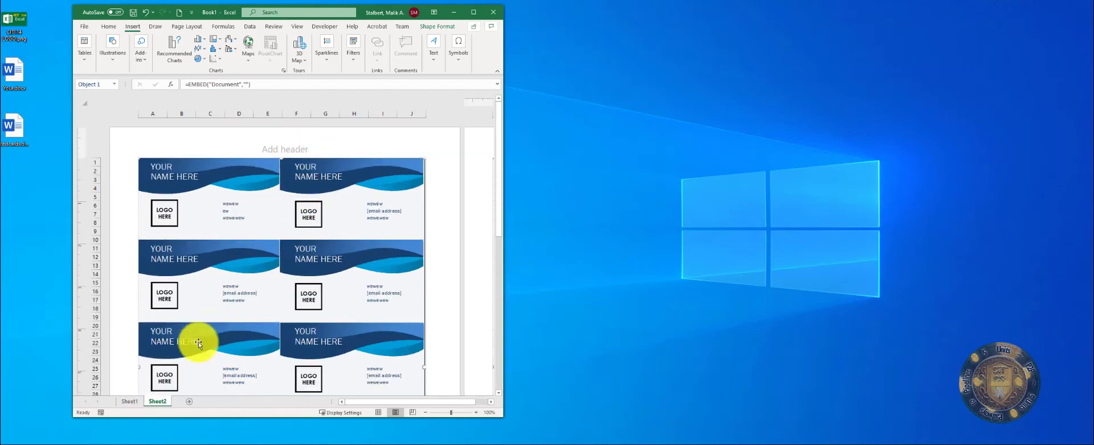
{"action": "left_click", "coordinate": [129, 401]}
{"action": "scroll", "coordinate": [275, 285], "scroll_direction": "up", "scroll_amount": 6}
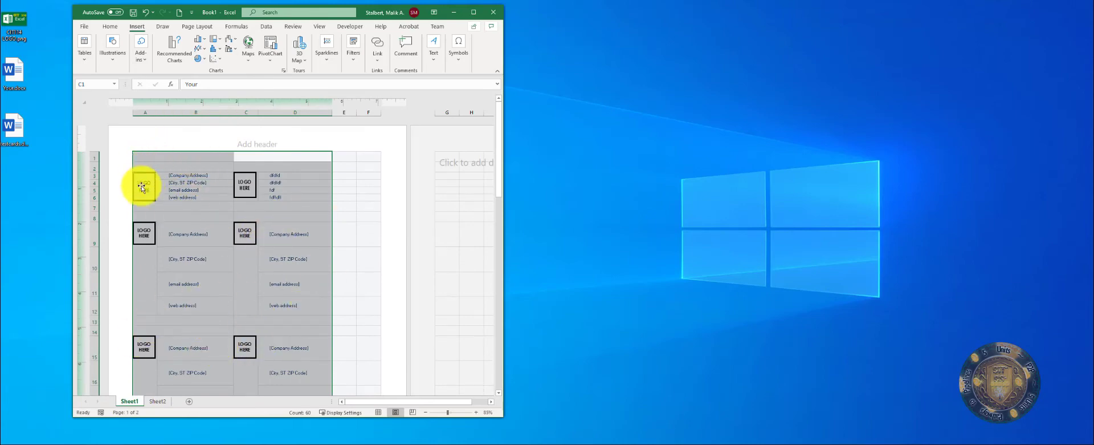
{"action": "left_click", "coordinate": [158, 402]}
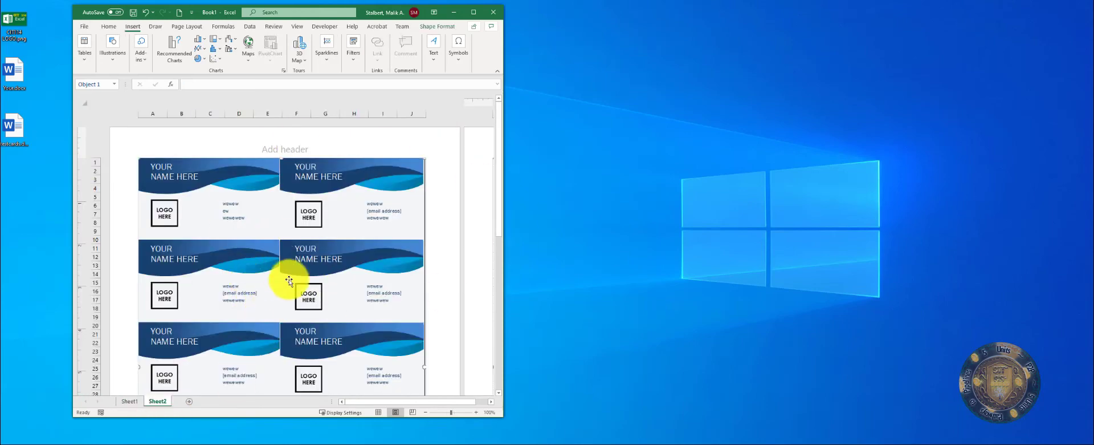
{"action": "scroll", "coordinate": [294, 266], "scroll_direction": "down", "scroll_amount": 2}
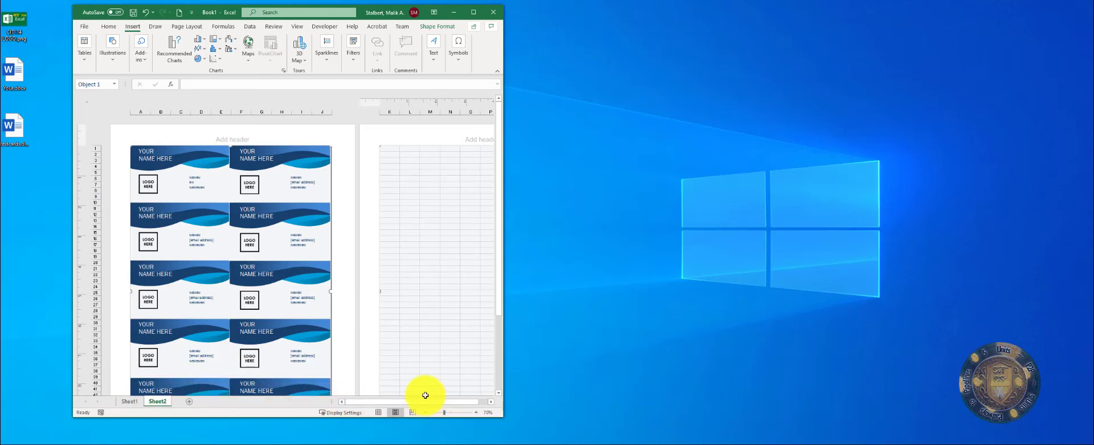
{"action": "scroll", "coordinate": [258, 239], "scroll_direction": "up", "scroll_amount": 3}
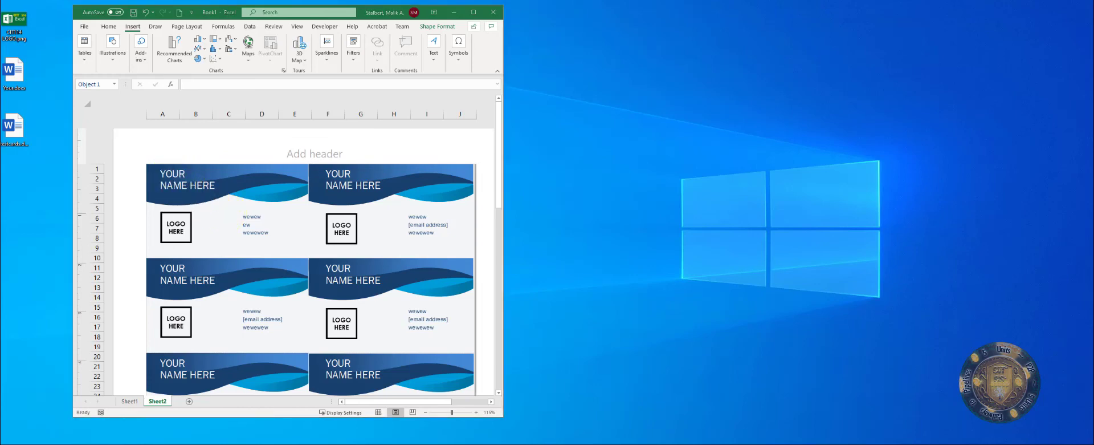
Reopen the embedded card document in Word and replace the name placeholder on the first card with SDDSDSDSDS
{"action": "left_click_drag", "start_coordinate": [545, 51], "coordinate": [503, 26]}
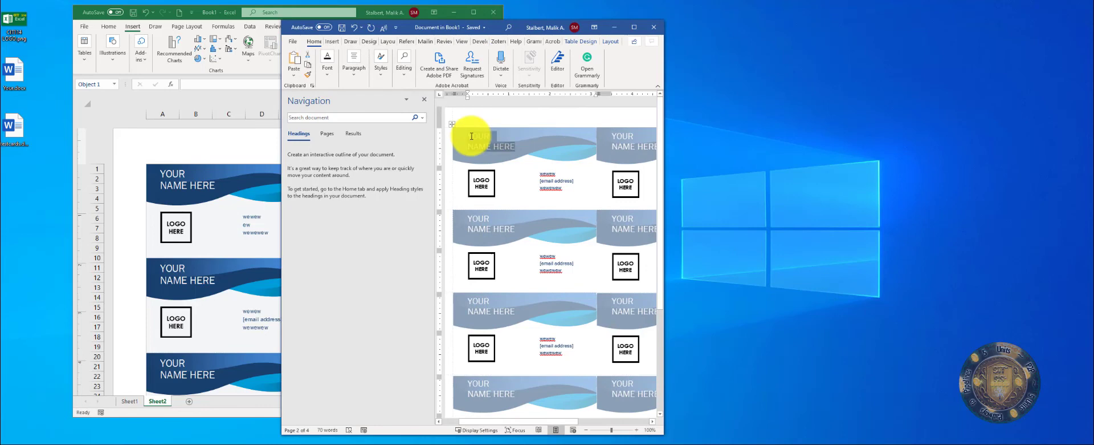
{"action": "type", "text": "SDDSDSDSDS"}
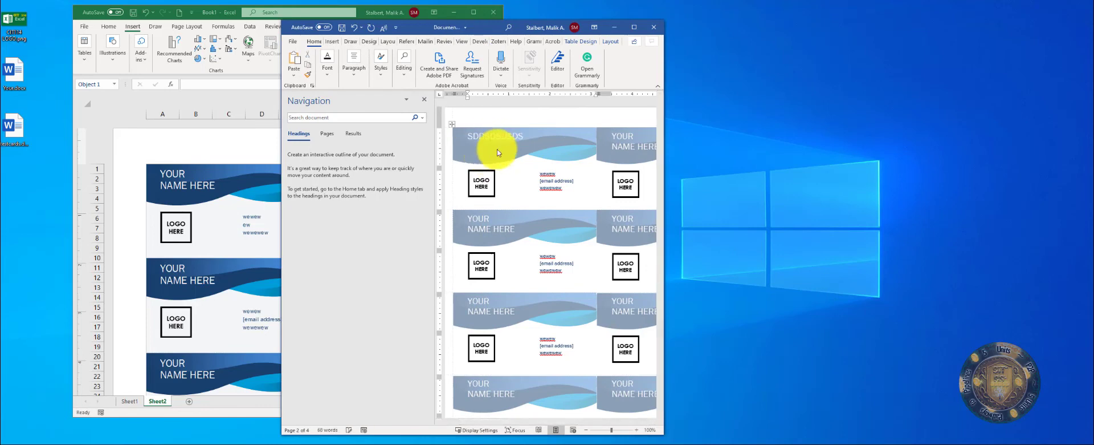